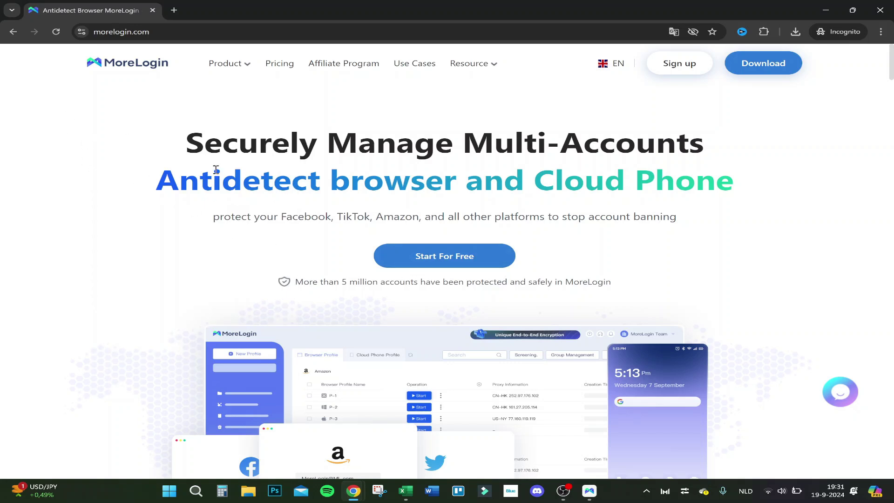
- Highlight and clear the 'Securely Manage Multi-Accounts' headline and its subtitle in the hero
{"action": "left_click_drag", "start_coordinate": [188, 142], "coordinate": [691, 143]}
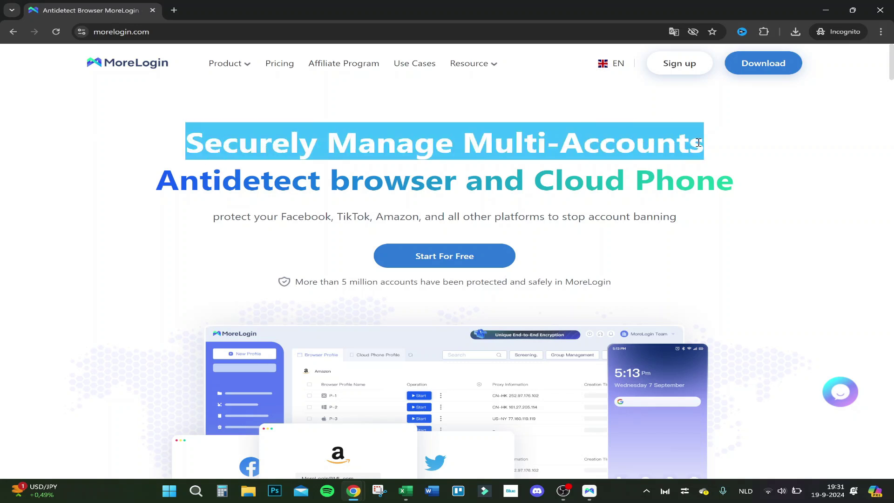
{"action": "left_click", "coordinate": [151, 190]}
{"action": "left_click_drag", "start_coordinate": [180, 182], "coordinate": [523, 181]}
{"action": "left_click", "coordinate": [379, 167]}
{"action": "scroll", "coordinate": [379, 210], "scroll_direction": "down", "scroll_amount": 2}
{"action": "left_click_drag", "start_coordinate": [220, 116], "coordinate": [529, 115]}
{"action": "left_click", "coordinate": [533, 123]}
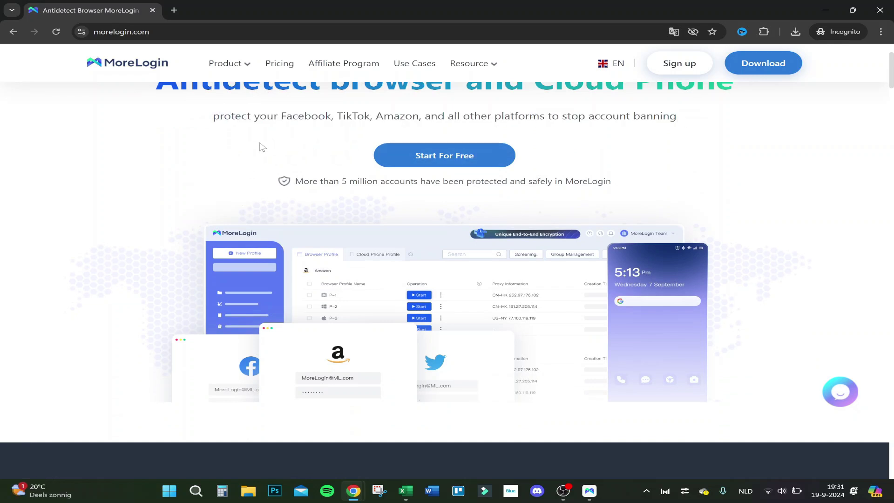
{"action": "scroll", "coordinate": [163, 150], "scroll_direction": "up", "scroll_amount": 3}
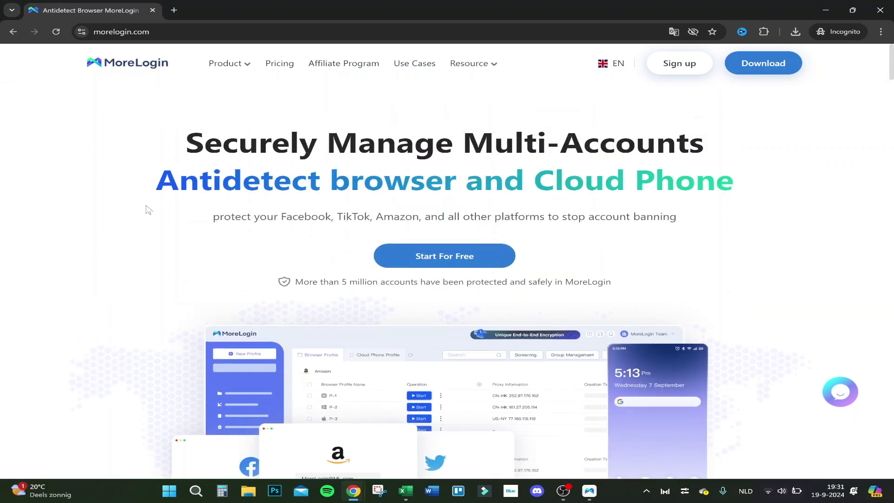
{"action": "scroll", "coordinate": [96, 201], "scroll_direction": "down", "scroll_amount": 3}
{"action": "scroll", "coordinate": [91, 202], "scroll_direction": "down", "scroll_amount": 4}
{"action": "scroll", "coordinate": [87, 201], "scroll_direction": "up", "scroll_amount": 1}
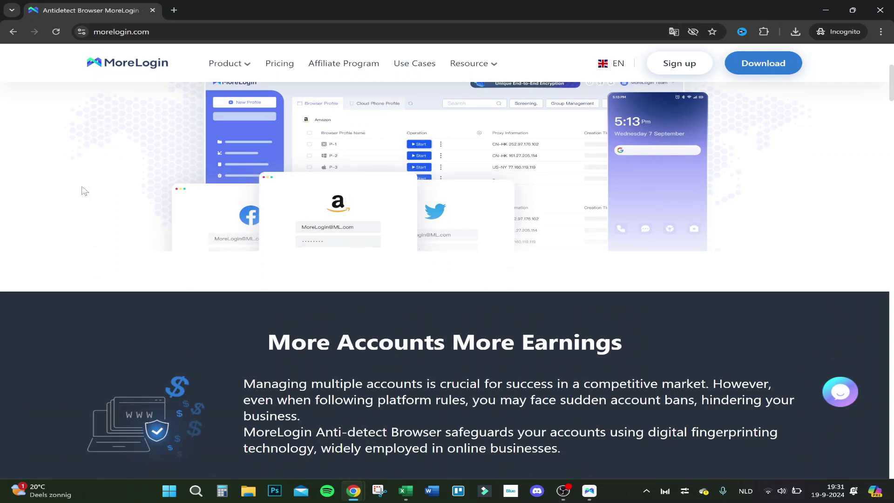
{"action": "scroll", "coordinate": [75, 193], "scroll_direction": "down", "scroll_amount": 3}
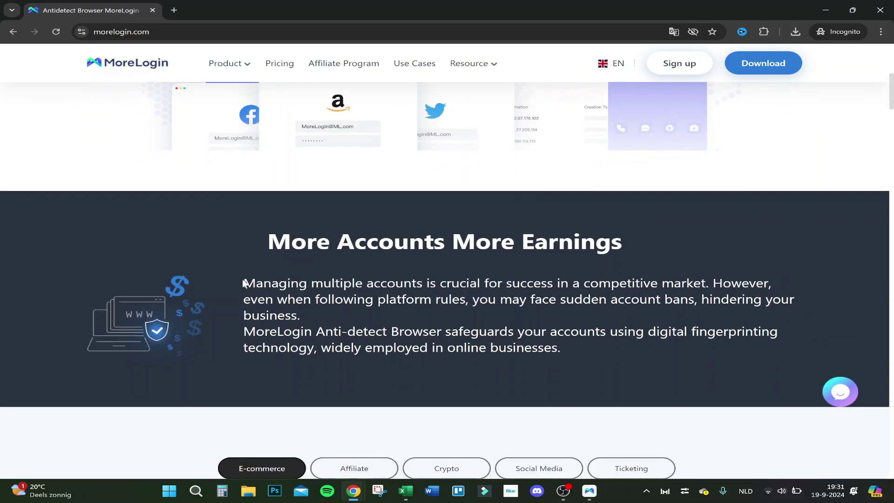
- Read through the account-bans paragraph under More Accounts More Earnings, highlighting its sentences
{"action": "left_click_drag", "start_coordinate": [243, 283], "coordinate": [488, 283]}
{"action": "left_click", "coordinate": [312, 284]}
{"action": "left_click_drag", "start_coordinate": [311, 284], "coordinate": [534, 284]}
{"action": "left_click", "coordinate": [479, 267]}
{"action": "double_click", "coordinate": [528, 283]}
{"action": "left_click", "coordinate": [635, 286]}
{"action": "scroll", "coordinate": [407, 260], "scroll_direction": "down", "scroll_amount": 2}
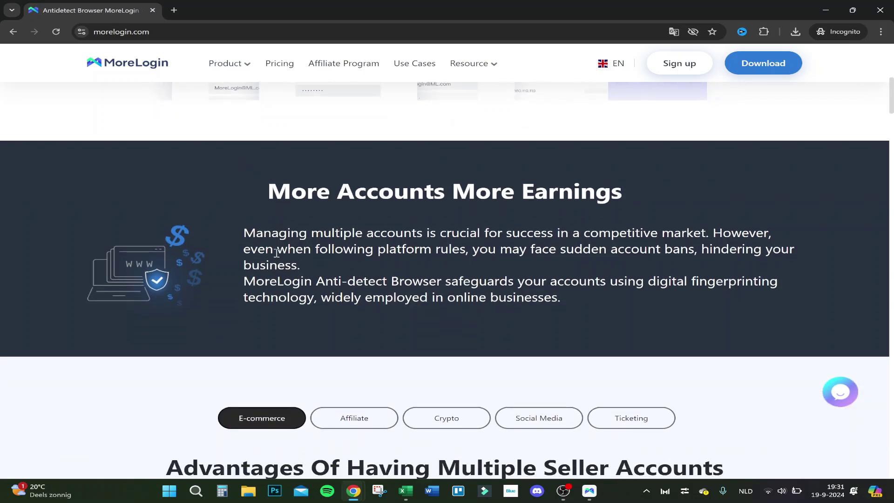
{"action": "mouse_move", "coordinate": [318, 250]}
{"action": "left_mouse_down"}
{"action": "mouse_move", "coordinate": [460, 250]}
{"action": "mouse_move", "coordinate": [565, 264]}
{"action": "left_mouse_up"}
{"action": "left_click", "coordinate": [425, 249]}
{"action": "left_click", "coordinate": [474, 253]}
{"action": "left_click_drag", "start_coordinate": [474, 253], "coordinate": [648, 249]}
{"action": "left_click", "coordinate": [400, 267]}
{"action": "scroll", "coordinate": [231, 236], "scroll_direction": "down", "scroll_amount": 2}
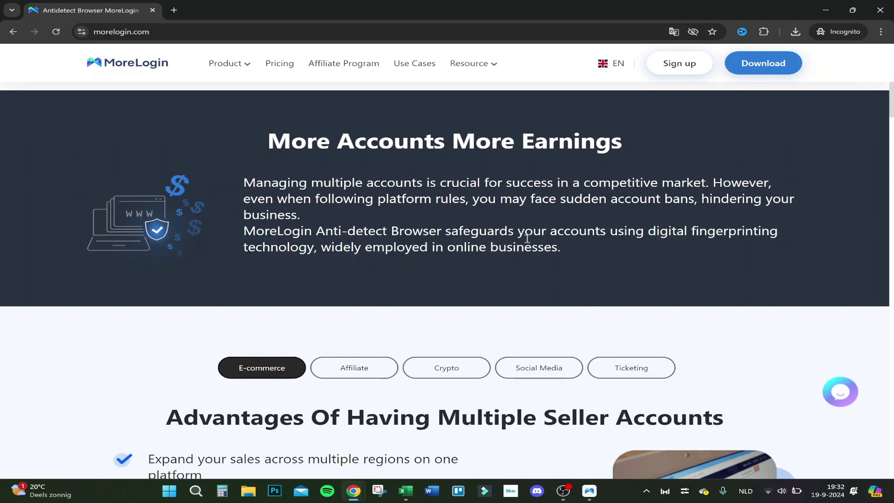
{"action": "left_click_drag", "start_coordinate": [497, 227], "coordinate": [698, 246]}
{"action": "left_click", "coordinate": [558, 247]}
{"action": "scroll", "coordinate": [99, 243], "scroll_direction": "down", "scroll_amount": 3}
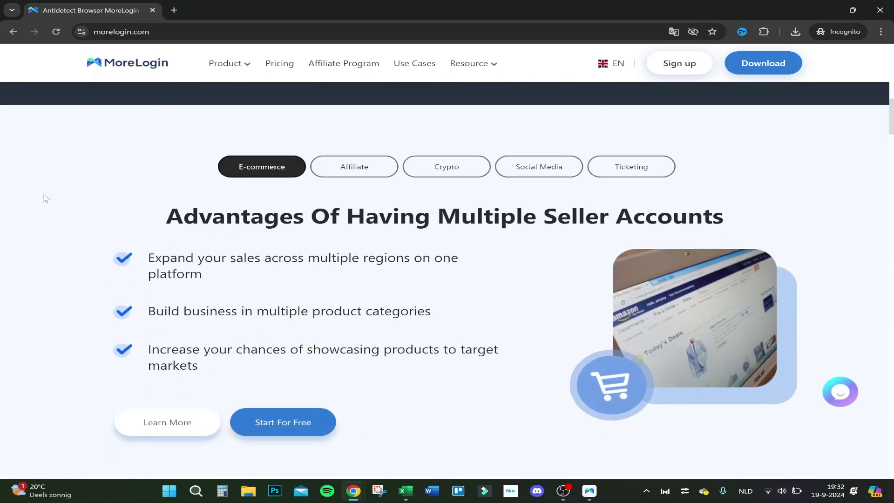
{"action": "left_click_drag", "start_coordinate": [165, 210], "coordinate": [440, 215]}
- Reach the Advantages section and highlight the multiple product categories line
{"action": "left_click", "coordinate": [440, 216]}
{"action": "scroll", "coordinate": [126, 231], "scroll_direction": "down", "scroll_amount": 2}
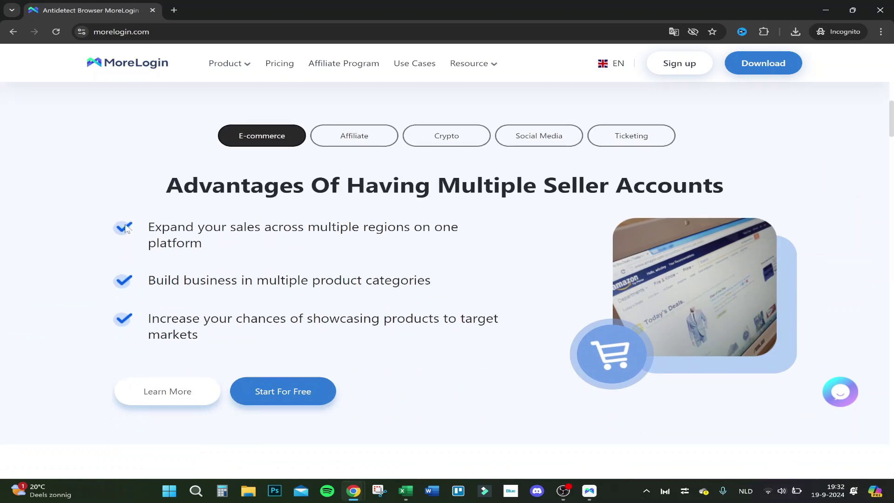
{"action": "left_click_drag", "start_coordinate": [139, 208], "coordinate": [279, 209]}
{"action": "left_click", "coordinate": [353, 209]}
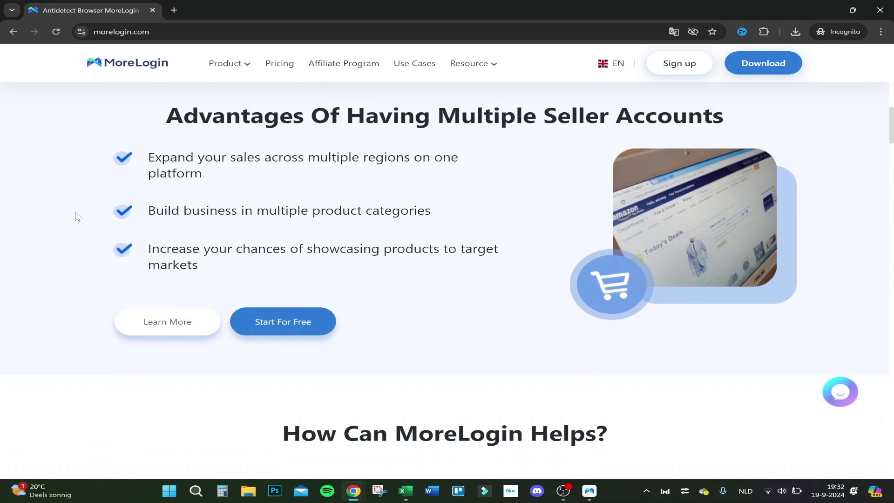
{"action": "scroll", "coordinate": [77, 216], "scroll_direction": "down", "scroll_amount": 2}
{"action": "scroll", "coordinate": [77, 217], "scroll_direction": "down", "scroll_amount": 2}
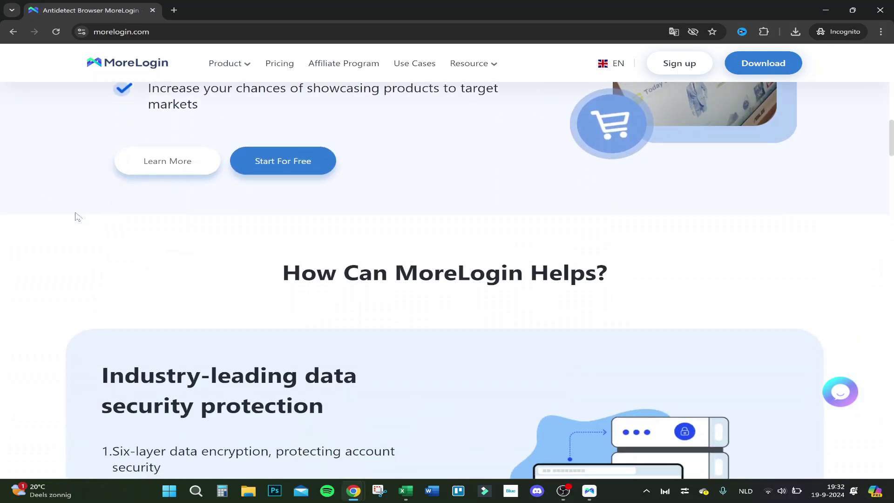
{"action": "scroll", "coordinate": [76, 217], "scroll_direction": "down", "scroll_amount": 3}
{"action": "scroll", "coordinate": [78, 217], "scroll_direction": "down", "scroll_amount": 1}
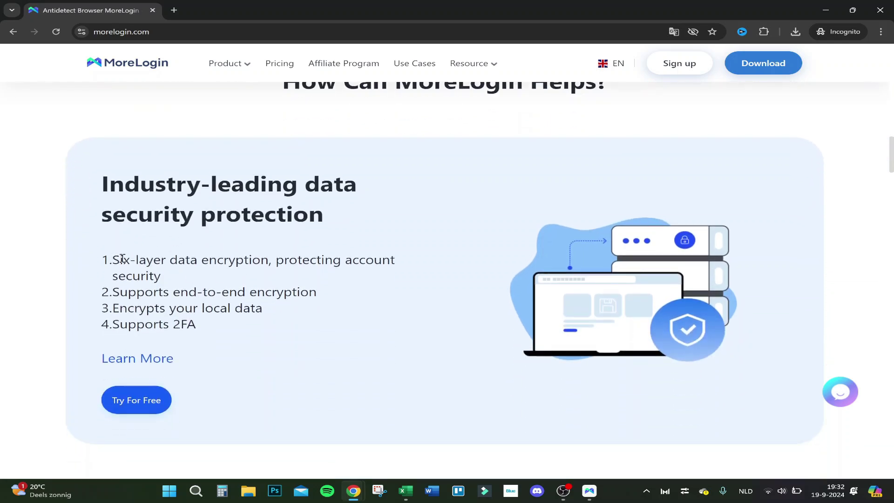
- Highlight the data security items: six-layer encryption, end-to-end and local data, and Supports 2FA
{"action": "mouse_move", "coordinate": [119, 258]}
{"action": "left_mouse_down"}
{"action": "mouse_move", "coordinate": [287, 261]}
{"action": "mouse_move", "coordinate": [162, 279]}
{"action": "mouse_move", "coordinate": [309, 292]}
{"action": "left_mouse_up"}
{"action": "left_click", "coordinate": [202, 258]}
{"action": "left_click", "coordinate": [162, 281]}
{"action": "triple_click", "coordinate": [162, 280]}
{"action": "left_click", "coordinate": [257, 287]}
{"action": "left_click", "coordinate": [324, 300]}
{"action": "left_click_drag", "start_coordinate": [105, 315], "coordinate": [263, 309]}
{"action": "left_click", "coordinate": [286, 310]}
{"action": "left_click_drag", "start_coordinate": [197, 329], "coordinate": [119, 322]}
{"action": "left_click", "coordinate": [44, 209]}
{"action": "scroll", "coordinate": [69, 193], "scroll_direction": "down", "scroll_amount": 5}
{"action": "scroll", "coordinate": [70, 193], "scroll_direction": "down", "scroll_amount": 3}
{"action": "scroll", "coordinate": [70, 193], "scroll_direction": "down", "scroll_amount": 2}
{"action": "scroll", "coordinate": [71, 186], "scroll_direction": "up", "scroll_amount": 2}
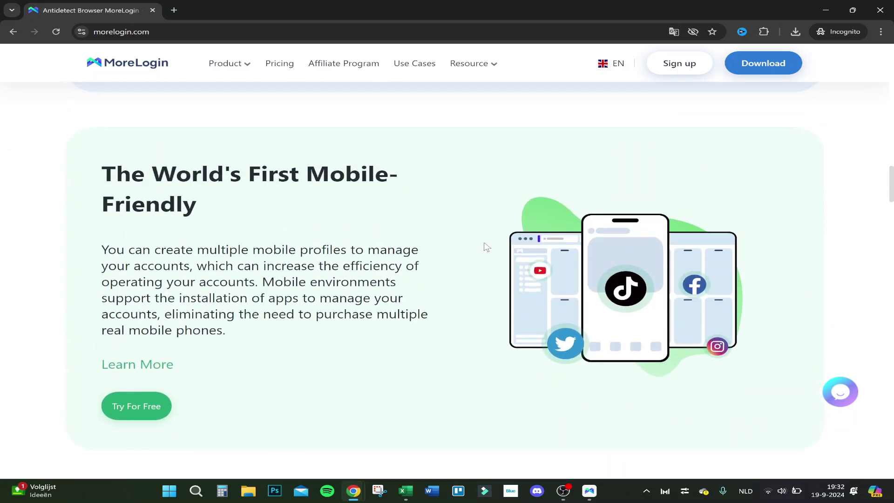
{"action": "scroll", "coordinate": [300, 248], "scroll_direction": "down", "scroll_amount": 5}
{"action": "scroll", "coordinate": [298, 247], "scroll_direction": "up", "scroll_amount": 3}
- Highlight the mobile profiles sentence and the Synchronizer heading with its window-arranging text
{"action": "left_click_drag", "start_coordinate": [125, 150], "coordinate": [273, 166]}
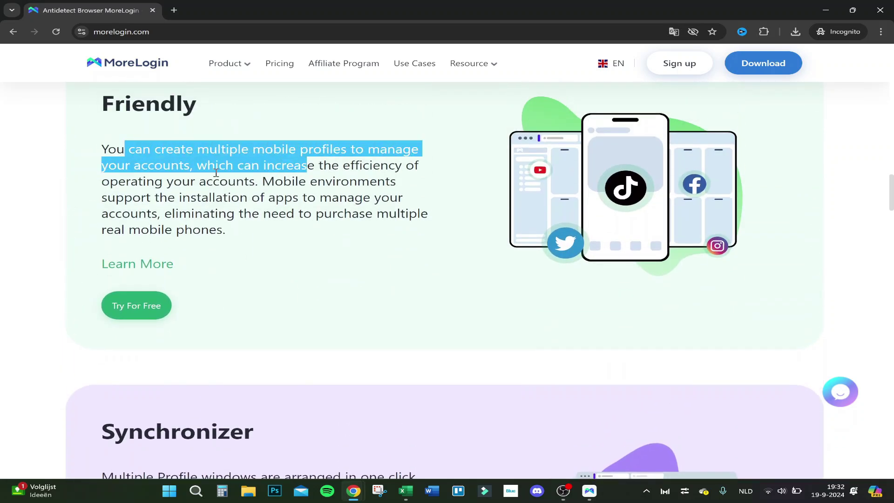
{"action": "left_click", "coordinate": [254, 176]}
{"action": "scroll", "coordinate": [439, 192], "scroll_direction": "down", "scroll_amount": 5}
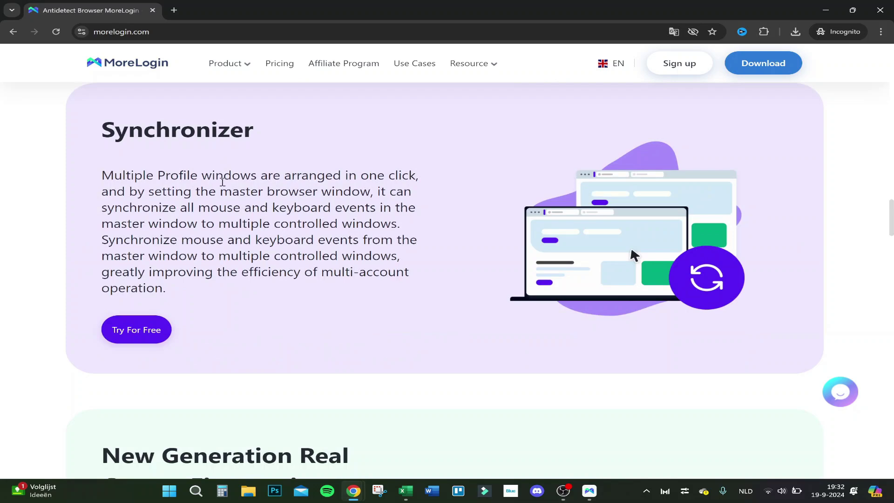
{"action": "left_click_drag", "start_coordinate": [143, 129], "coordinate": [254, 129]}
{"action": "left_click", "coordinate": [206, 171]}
{"action": "left_click_drag", "start_coordinate": [198, 174], "coordinate": [349, 175]}
{"action": "left_click", "coordinate": [249, 175]}
{"action": "scroll", "coordinate": [315, 180], "scroll_direction": "down", "scroll_amount": 5}
{"action": "scroll", "coordinate": [314, 179], "scroll_direction": "down", "scroll_amount": 3}
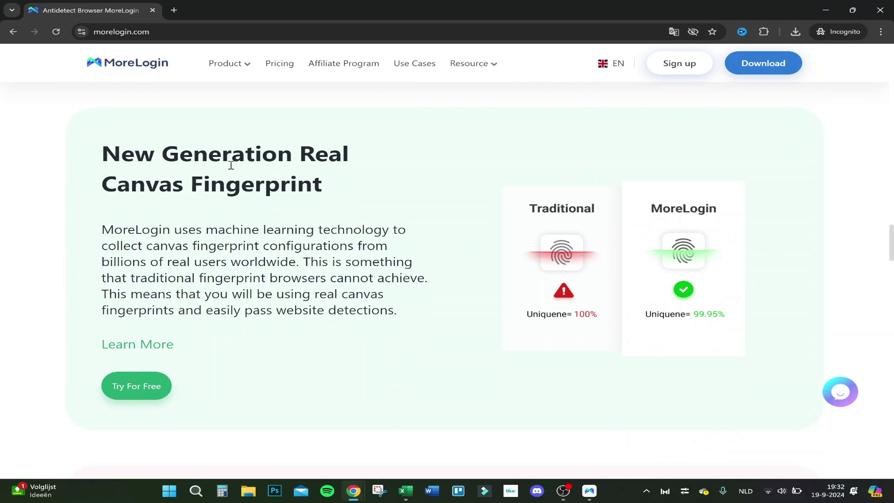
- Highlight the Real Canvas Fingerprint heading and phrases of its machine learning paragraph
{"action": "left_click_drag", "start_coordinate": [118, 157], "coordinate": [300, 157]}
{"action": "left_click", "coordinate": [210, 161]}
{"action": "left_click_drag", "start_coordinate": [175, 189], "coordinate": [322, 185]}
{"action": "left_click", "coordinate": [382, 185]}
{"action": "left_click_drag", "start_coordinate": [121, 235], "coordinate": [314, 247]}
{"action": "left_click", "coordinate": [221, 232]}
{"action": "left_click_drag", "start_coordinate": [221, 230], "coordinate": [343, 230]}
{"action": "left_click", "coordinate": [286, 222]}
{"action": "left_click_drag", "start_coordinate": [277, 231], "coordinate": [405, 230]}
{"action": "left_click", "coordinate": [419, 234]}
{"action": "left_click_drag", "start_coordinate": [157, 246], "coordinate": [332, 246]}
{"action": "left_click", "coordinate": [343, 245]}
{"action": "scroll", "coordinate": [432, 249], "scroll_direction": "down", "scroll_amount": 5}
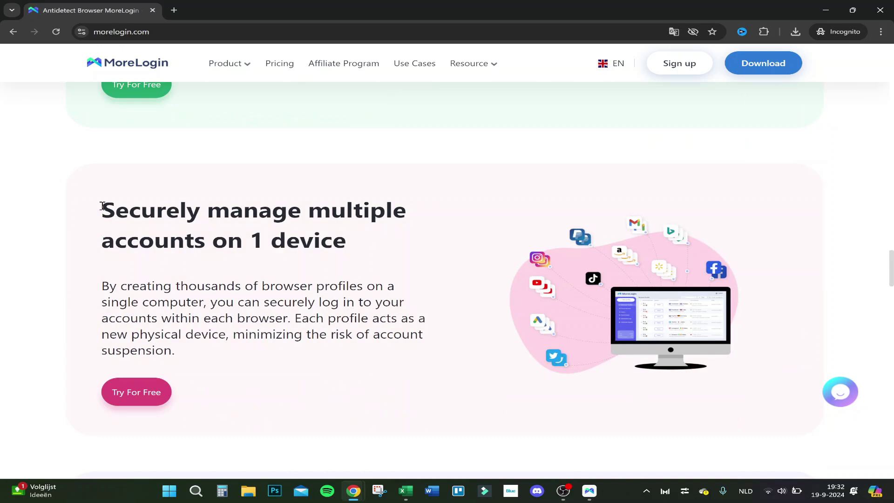
- Highlight the manage accounts on 1 device and Automation API headings further down
{"action": "left_click_drag", "start_coordinate": [103, 210], "coordinate": [223, 241]}
{"action": "left_click", "coordinate": [391, 241]}
{"action": "scroll", "coordinate": [390, 240], "scroll_direction": "down", "scroll_amount": 5}
{"action": "scroll", "coordinate": [349, 209], "scroll_direction": "down", "scroll_amount": 1}
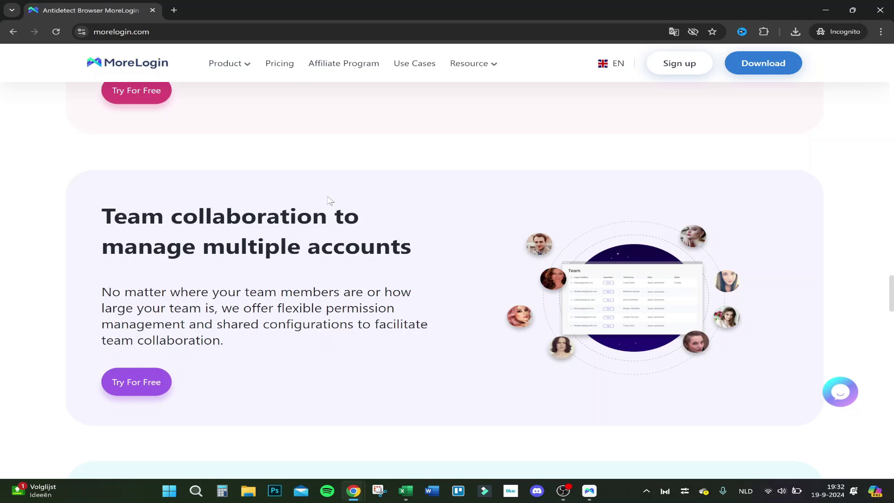
{"action": "scroll", "coordinate": [315, 193], "scroll_direction": "down", "scroll_amount": 3}
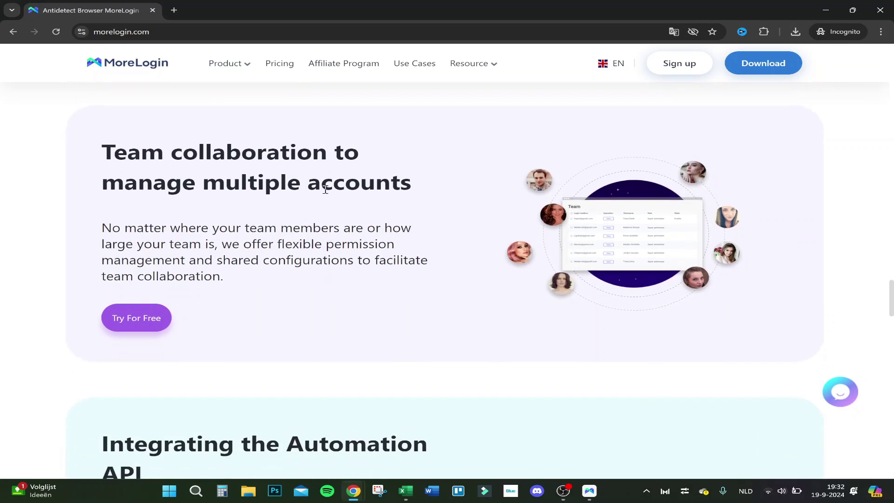
{"action": "scroll", "coordinate": [562, 213], "scroll_direction": "down", "scroll_amount": 2}
{"action": "scroll", "coordinate": [563, 214], "scroll_direction": "down", "scroll_amount": 1}
{"action": "scroll", "coordinate": [486, 247], "scroll_direction": "up", "scroll_amount": 3}
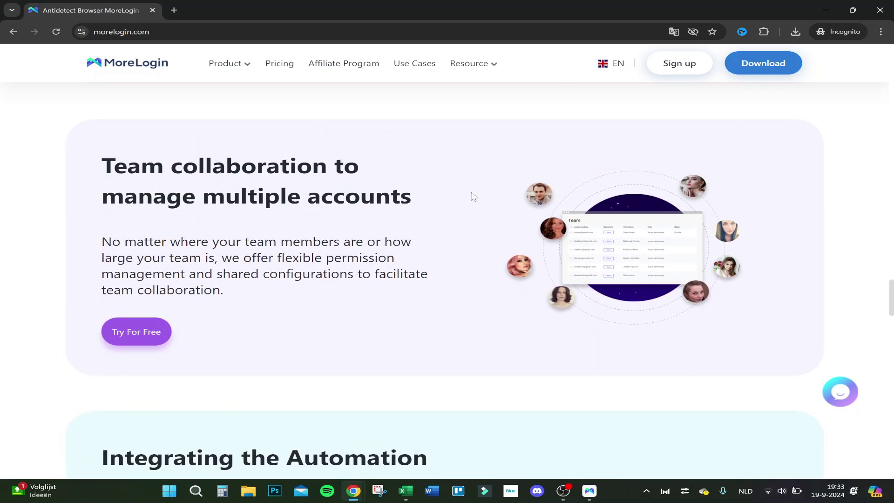
{"action": "scroll", "coordinate": [381, 214], "scroll_direction": "down", "scroll_amount": 2}
{"action": "scroll", "coordinate": [381, 214], "scroll_direction": "down", "scroll_amount": 4}
{"action": "scroll", "coordinate": [352, 202], "scroll_direction": "down", "scroll_amount": 2}
{"action": "left_click_drag", "start_coordinate": [102, 154], "coordinate": [387, 156]}
{"action": "left_click", "coordinate": [159, 186]}
{"action": "scroll", "coordinate": [300, 196], "scroll_direction": "down", "scroll_amount": 3}
{"action": "scroll", "coordinate": [419, 150], "scroll_direction": "down", "scroll_amount": 1}
{"action": "scroll", "coordinate": [652, 319], "scroll_direction": "down", "scroll_amount": 2}
{"action": "scroll", "coordinate": [433, 245], "scroll_direction": "down", "scroll_amount": 4}
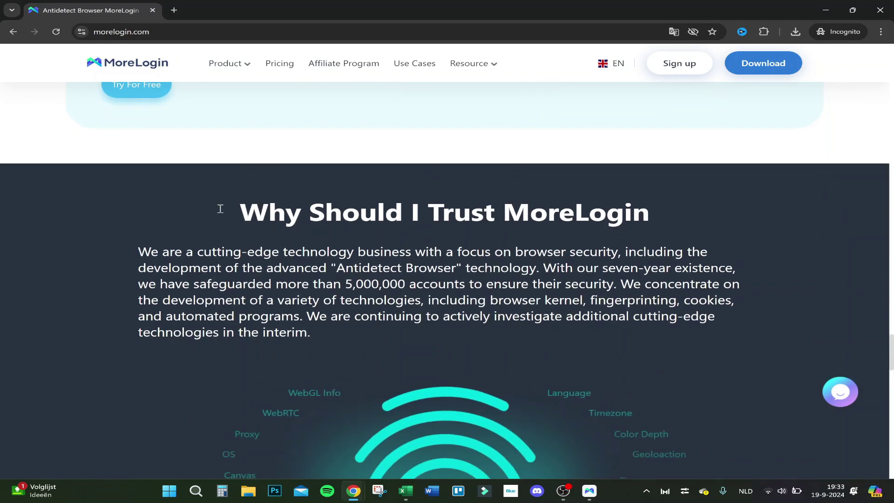
{"action": "scroll", "coordinate": [211, 206], "scroll_direction": "down", "scroll_amount": 3}
{"action": "scroll", "coordinate": [271, 216], "scroll_direction": "down", "scroll_amount": 1}
{"action": "scroll", "coordinate": [433, 265], "scroll_direction": "down", "scroll_amount": 1}
{"action": "scroll", "coordinate": [350, 210], "scroll_direction": "down", "scroll_amount": 4}
{"action": "scroll", "coordinate": [296, 182], "scroll_direction": "down", "scroll_amount": 1}
{"action": "scroll", "coordinate": [295, 182], "scroll_direction": "up", "scroll_amount": 2}
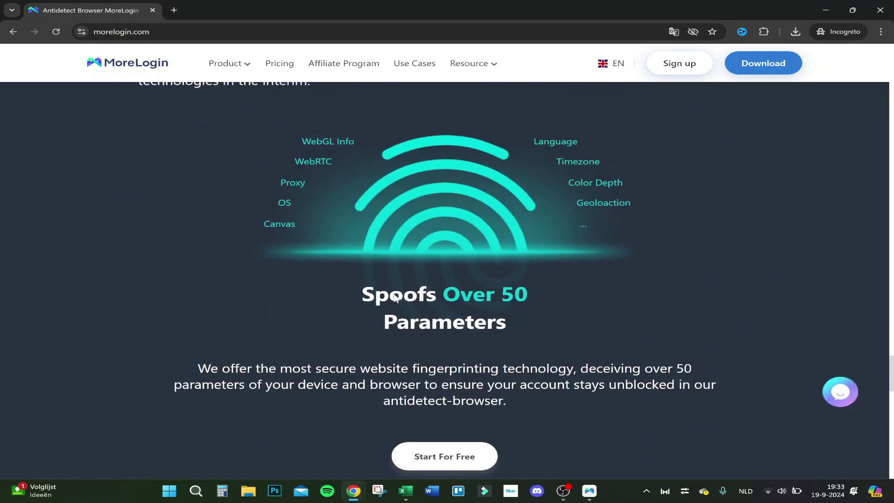
{"action": "left_click_drag", "start_coordinate": [339, 294], "coordinate": [509, 306]}
- Continue past the testimonials to the Try Free Trial footer and return to the top hero
{"action": "left_click", "coordinate": [510, 306]}
{"action": "scroll", "coordinate": [231, 232], "scroll_direction": "down", "scroll_amount": 1}
{"action": "scroll", "coordinate": [230, 230], "scroll_direction": "down", "scroll_amount": 4}
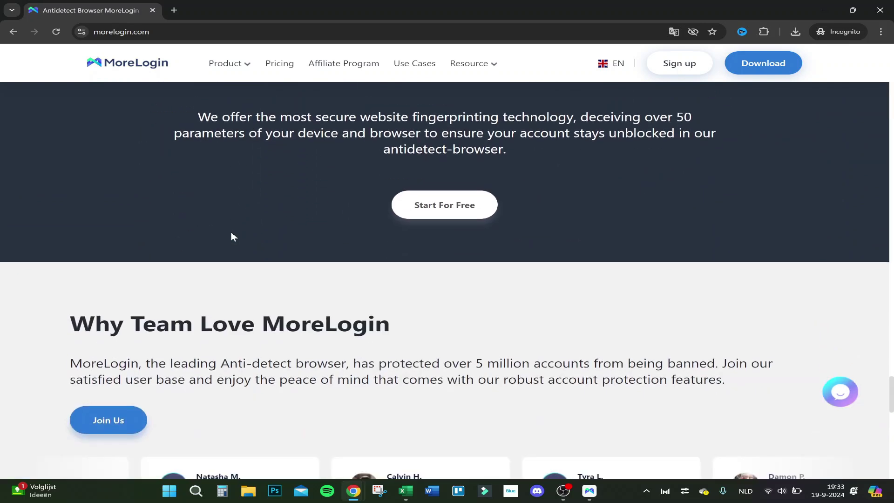
{"action": "scroll", "coordinate": [231, 226], "scroll_direction": "down", "scroll_amount": 4}
{"action": "left_click_drag", "start_coordinate": [83, 173], "coordinate": [391, 175]}
{"action": "left_click", "coordinate": [447, 175]}
{"action": "scroll", "coordinate": [366, 322], "scroll_direction": "down", "scroll_amount": 3}
{"action": "scroll", "coordinate": [366, 323], "scroll_direction": "down", "scroll_amount": 3}
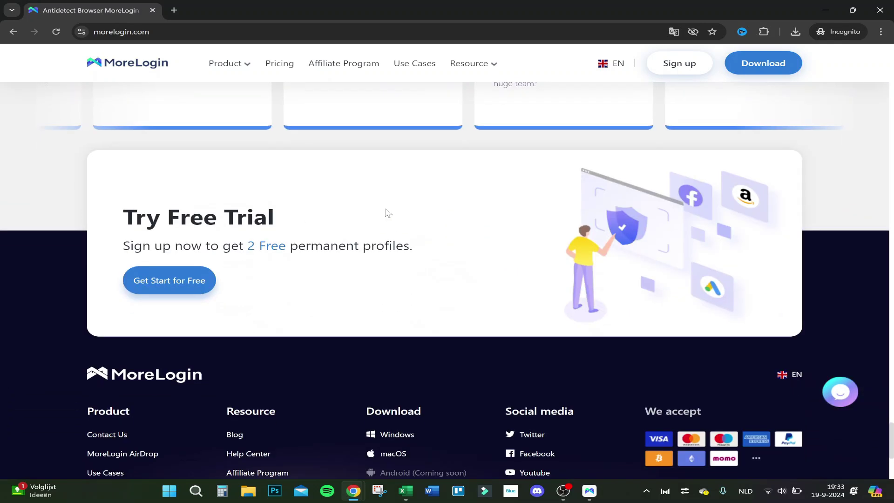
{"action": "mouse_move", "coordinate": [276, 220]}
{"action": "left_mouse_down"}
{"action": "mouse_move", "coordinate": [166, 218]}
{"action": "mouse_move", "coordinate": [163, 245]}
{"action": "mouse_move", "coordinate": [414, 245]}
{"action": "left_mouse_up"}
{"action": "left_click", "coordinate": [321, 222]}
{"action": "left_click", "coordinate": [481, 253]}
{"action": "scroll", "coordinate": [419, 231], "scroll_direction": "up", "scroll_amount": 10}
{"action": "scroll", "coordinate": [398, 222], "scroll_direction": "up", "scroll_amount": 10}
{"action": "scroll", "coordinate": [398, 222], "scroll_direction": "up", "scroll_amount": 8}
{"action": "scroll", "coordinate": [398, 217], "scroll_direction": "up", "scroll_amount": 8}
{"action": "scroll", "coordinate": [398, 209], "scroll_direction": "up", "scroll_amount": 8}
{"action": "scroll", "coordinate": [398, 204], "scroll_direction": "up", "scroll_amount": 8}
{"action": "scroll", "coordinate": [396, 203], "scroll_direction": "up", "scroll_amount": 8}
{"action": "scroll", "coordinate": [385, 192], "scroll_direction": "up", "scroll_amount": 6}
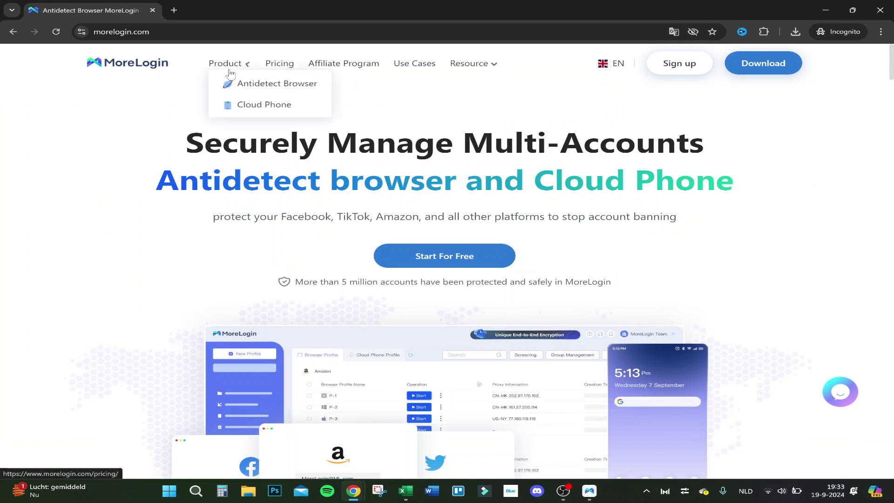
- Bring the MoreLogin desktop app to the front and read its onboarding usage-purpose question
{"action": "left_click", "coordinate": [590, 490]}
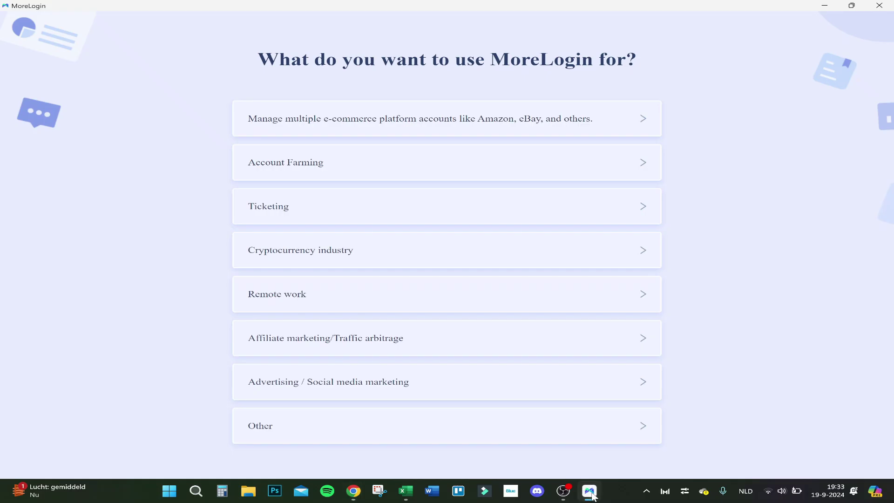
{"action": "left_click", "coordinate": [590, 491]}
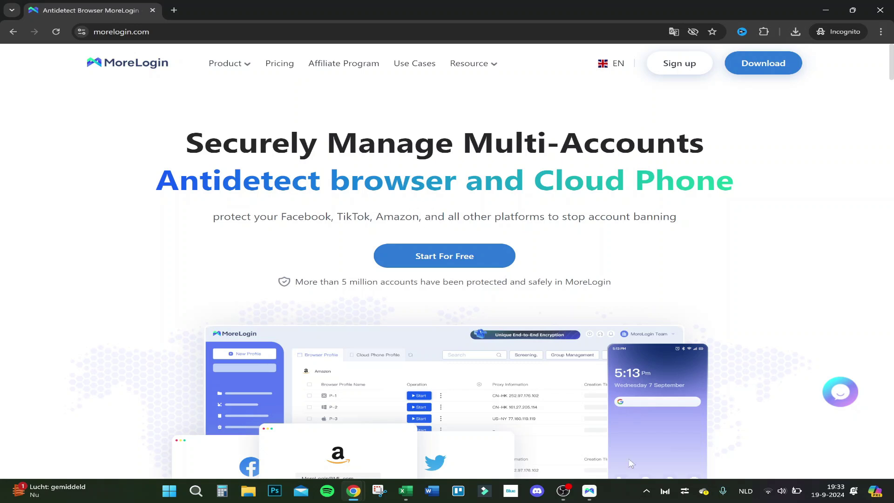
{"action": "left_click", "coordinate": [590, 490]}
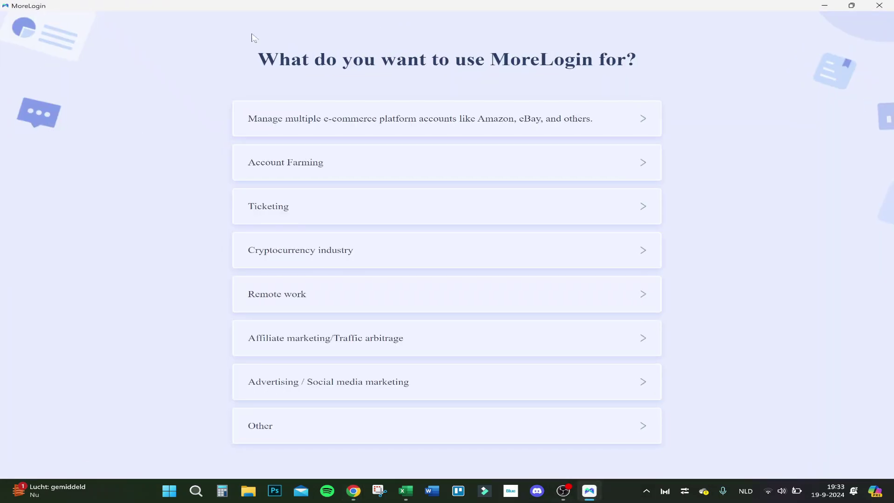
{"action": "left_click_drag", "start_coordinate": [237, 46], "coordinate": [711, 47]}
{"action": "left_click", "coordinate": [711, 46]}
{"action": "left_click_drag", "start_coordinate": [489, 58], "coordinate": [579, 60]}
{"action": "left_click", "coordinate": [308, 90]}
{"action": "left_click_drag", "start_coordinate": [259, 74], "coordinate": [528, 83]}
{"action": "left_click", "coordinate": [215, 88]}
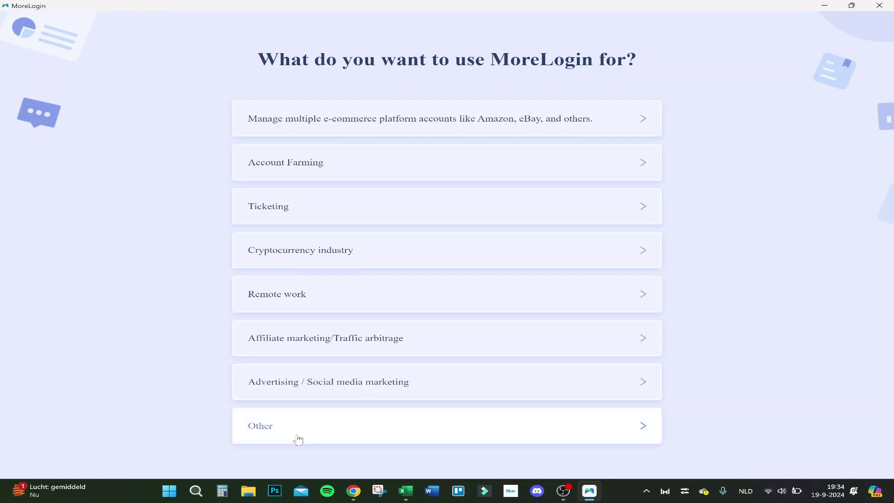
- Answer Affiliate marketing/Traffic arbitrage and highlight the account-count question that follows
{"action": "left_click", "coordinate": [283, 339]}
{"action": "left_click_drag", "start_coordinate": [224, 129], "coordinate": [522, 141]}
{"action": "left_click", "coordinate": [505, 138]}
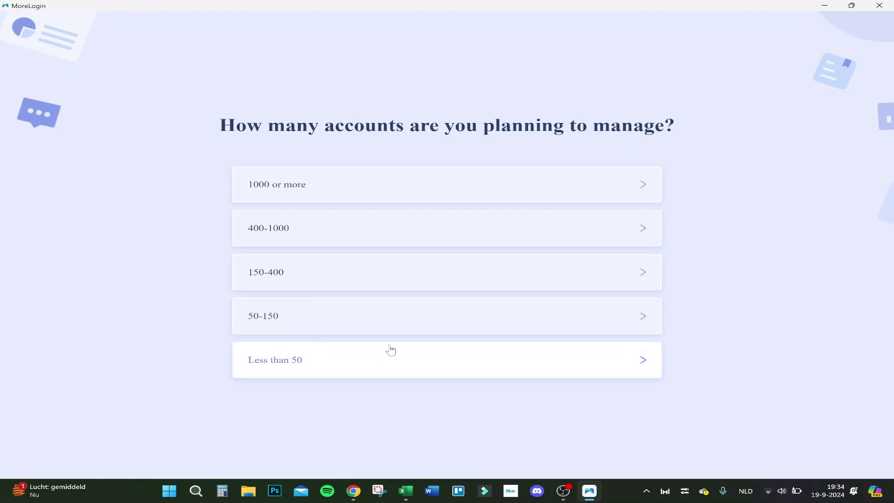
- Answer 'Less than 50' accounts and pass the discovery-source question to reach the welcome screen
{"action": "left_click", "coordinate": [389, 363]}
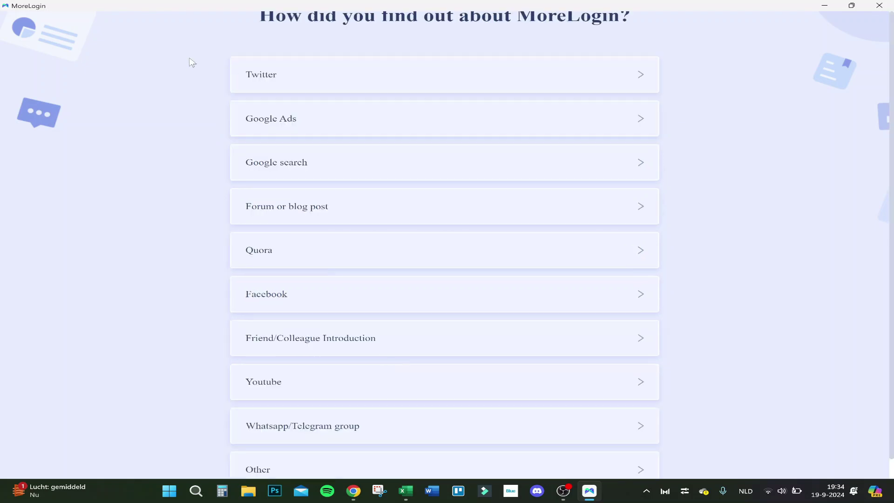
{"action": "left_click_drag", "start_coordinate": [305, 21], "coordinate": [464, 21]}
{"action": "left_click", "coordinate": [464, 21]}
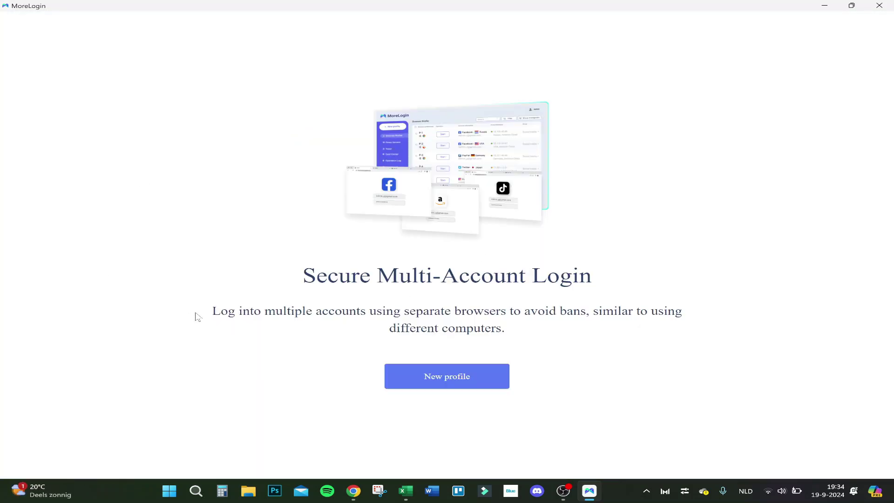
{"action": "left_click_drag", "start_coordinate": [284, 282], "coordinate": [586, 280]}
{"action": "left_click", "coordinate": [585, 282]}
{"action": "left_click_drag", "start_coordinate": [208, 311], "coordinate": [489, 311]}
{"action": "left_click", "coordinate": [267, 314]}
{"action": "left_click_drag", "start_coordinate": [252, 312], "coordinate": [507, 312]}
{"action": "left_click", "coordinate": [370, 320]}
{"action": "left_click_drag", "start_coordinate": [349, 313], "coordinate": [632, 314]}
{"action": "left_click", "coordinate": [389, 331]}
{"action": "left_click_drag", "start_coordinate": [489, 315], "coordinate": [652, 315]}
{"action": "left_click", "coordinate": [669, 322]}
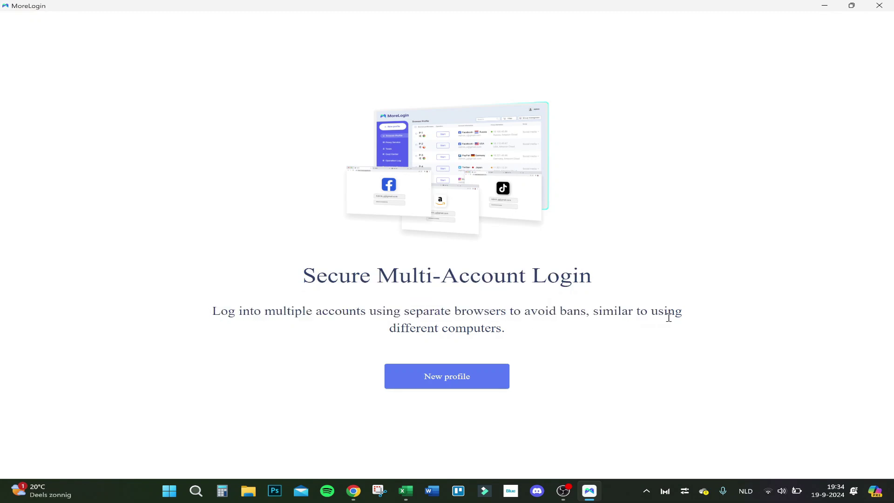
- Create the first browser profile P-1, view the Cloud Phone profile tab, and return to Browser profiles
{"action": "left_click", "coordinate": [440, 384]}
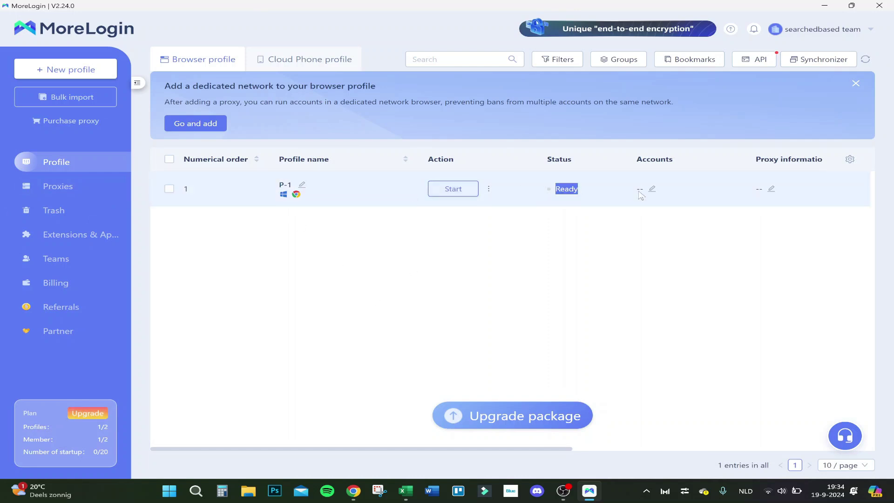
{"action": "left_click", "coordinate": [295, 59]}
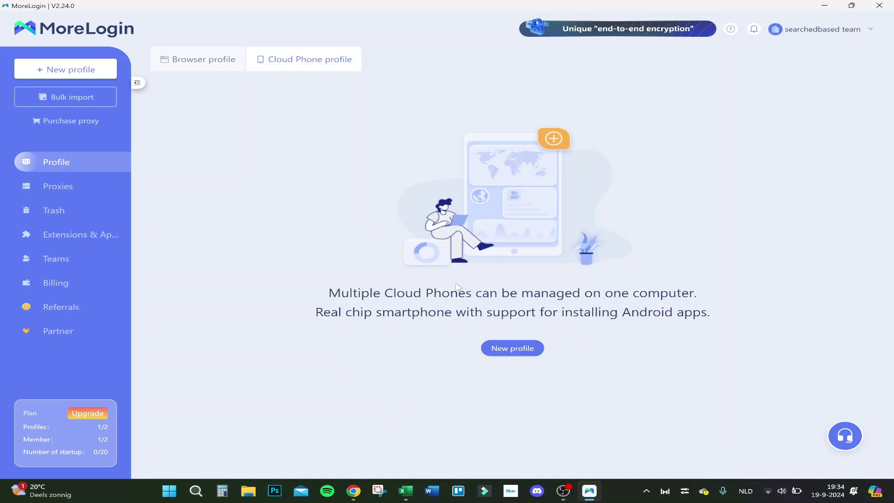
{"action": "left_click_drag", "start_coordinate": [403, 290], "coordinate": [594, 301]}
{"action": "left_click", "coordinate": [605, 307]}
{"action": "left_click", "coordinate": [203, 64]}
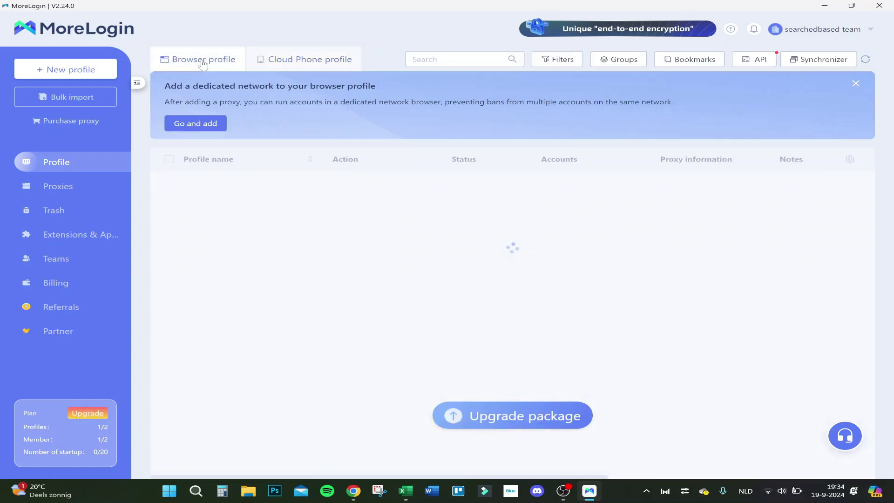
- On Proxies, preview purchasing an ISP proxy in Europe for $10 and close without submitting
{"action": "left_click", "coordinate": [43, 188]}
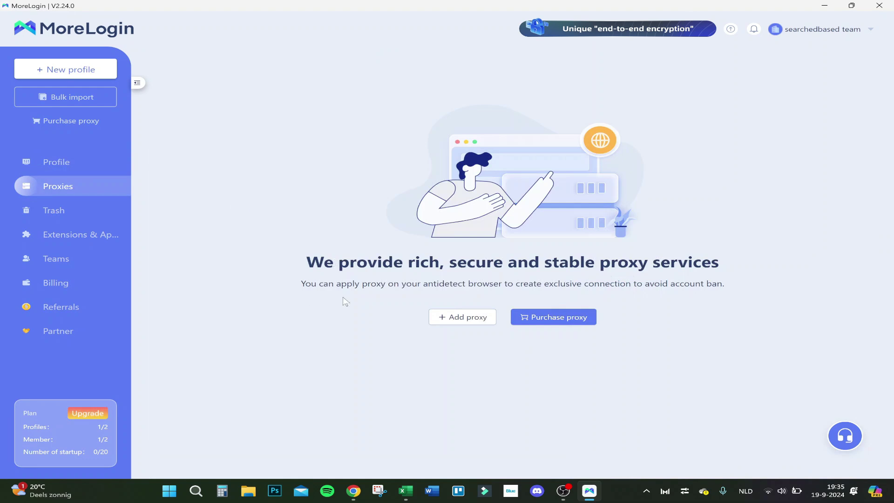
{"action": "left_click", "coordinate": [458, 318]}
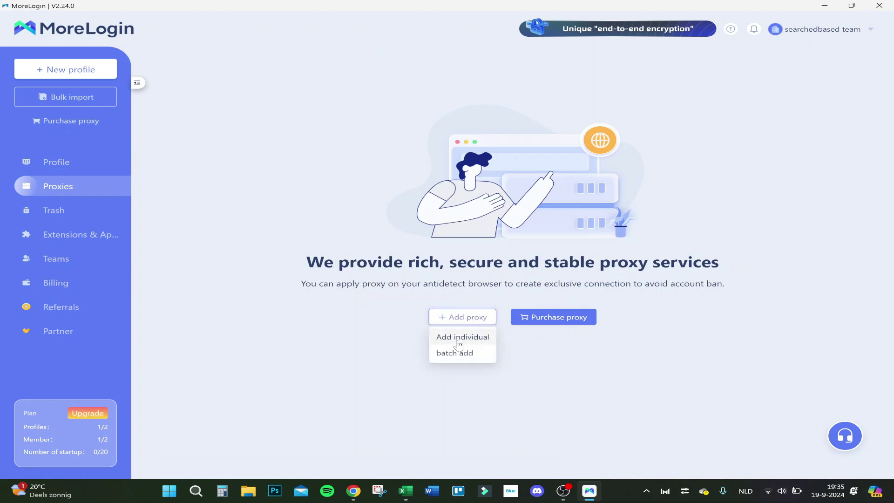
{"action": "left_click", "coordinate": [548, 318]}
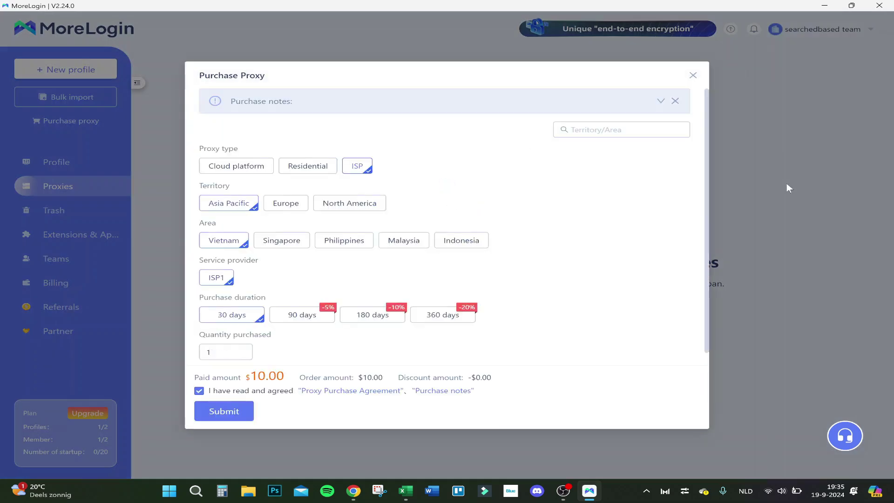
{"action": "scroll", "coordinate": [580, 210], "scroll_direction": "down", "scroll_amount": 1}
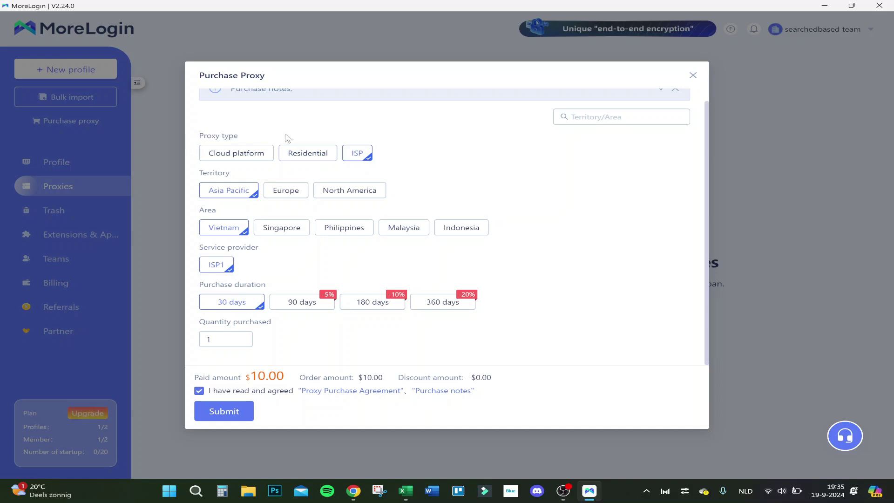
{"action": "left_click", "coordinate": [285, 190]}
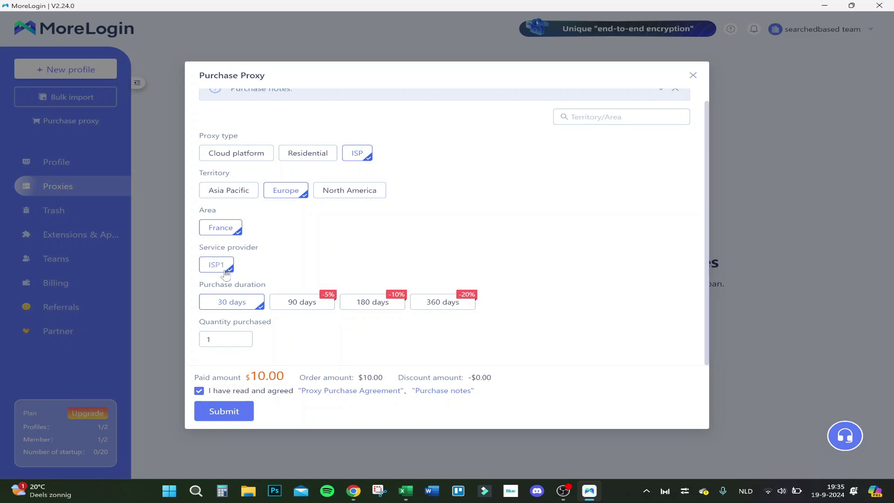
{"action": "left_click_drag", "start_coordinate": [206, 297], "coordinate": [265, 285]}
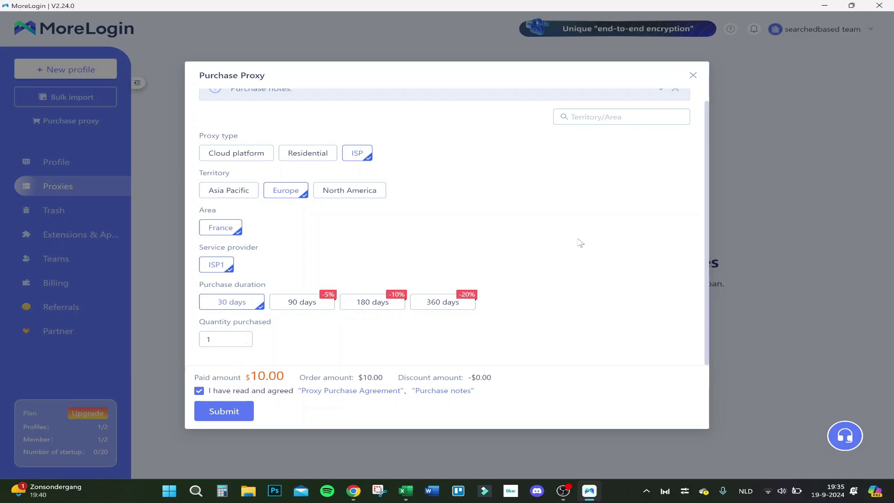
{"action": "left_click", "coordinate": [693, 75]}
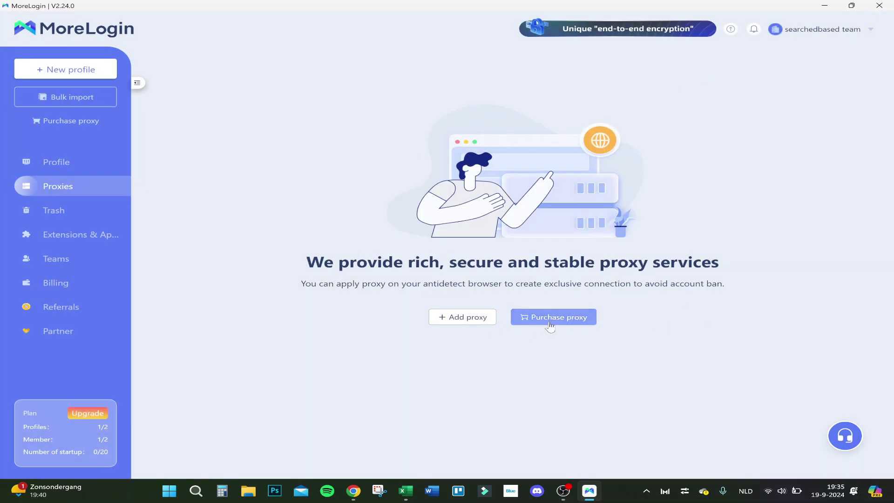
- View the empty Trash, select profile P-1 and its '...' actions, then visit Extensions and Trash
{"action": "left_click", "coordinate": [59, 210]}
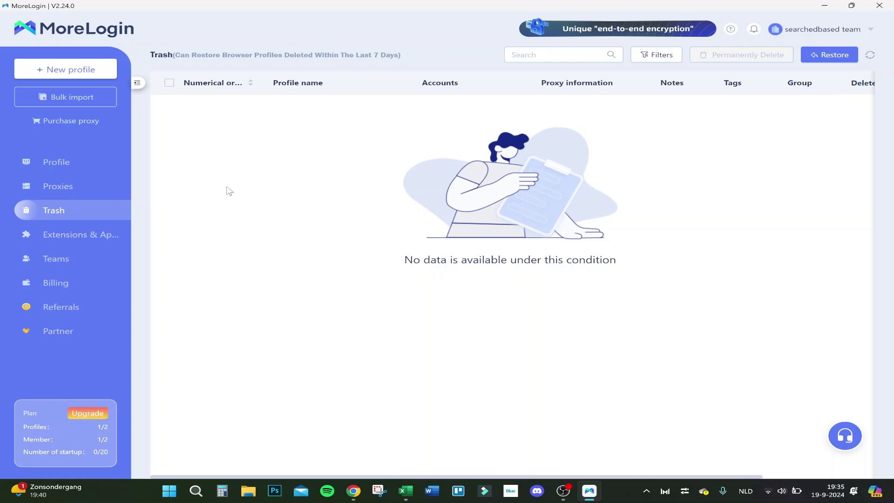
{"action": "left_click", "coordinate": [56, 162]}
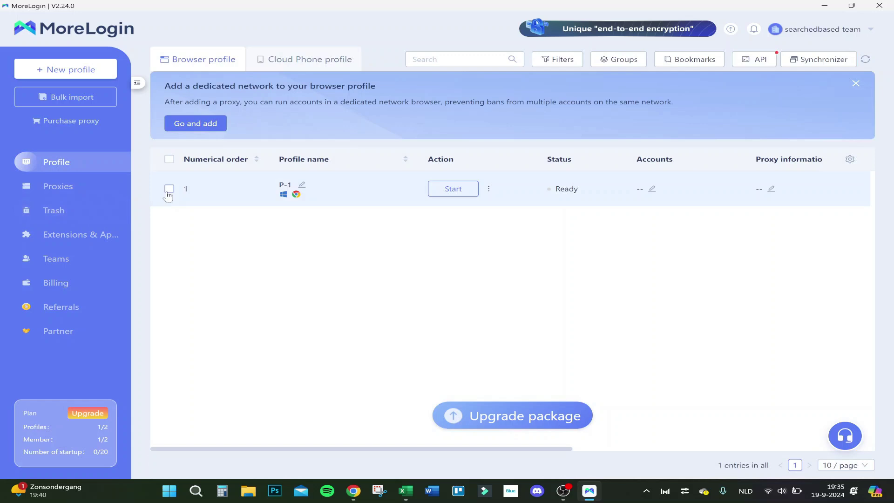
{"action": "left_click", "coordinate": [168, 189]}
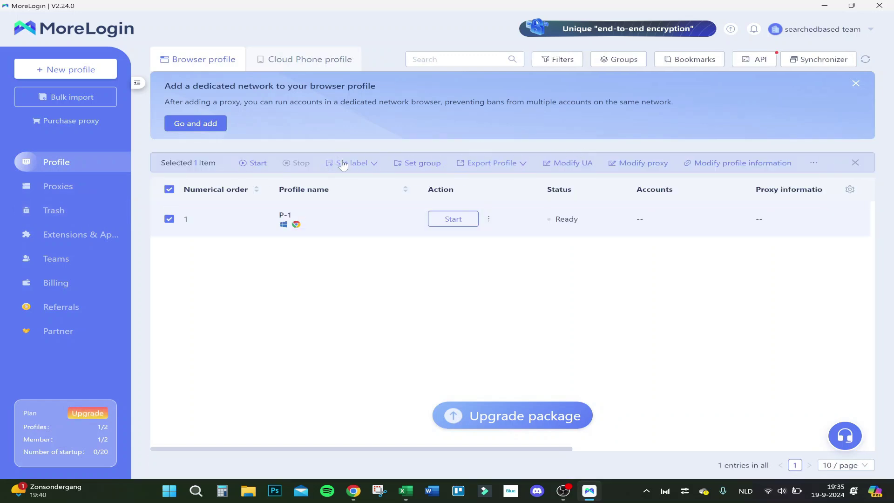
{"action": "left_click", "coordinate": [813, 162]}
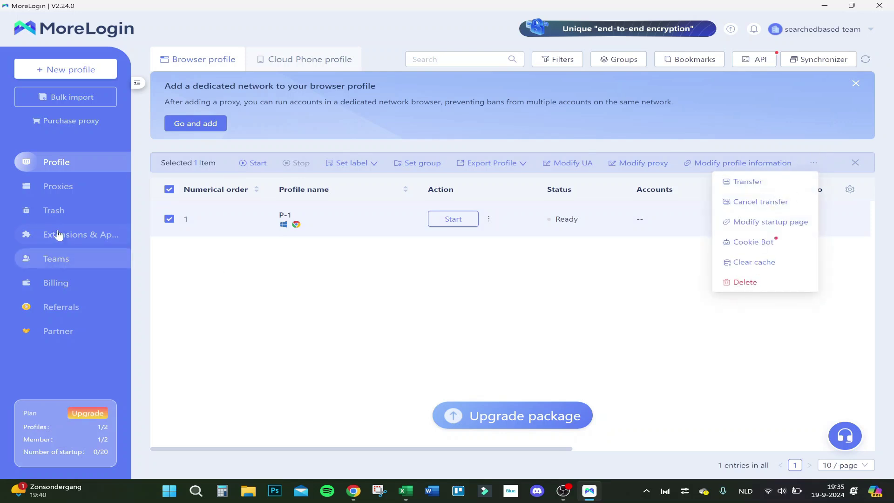
{"action": "left_click", "coordinate": [62, 234]}
{"action": "left_click", "coordinate": [26, 213]}
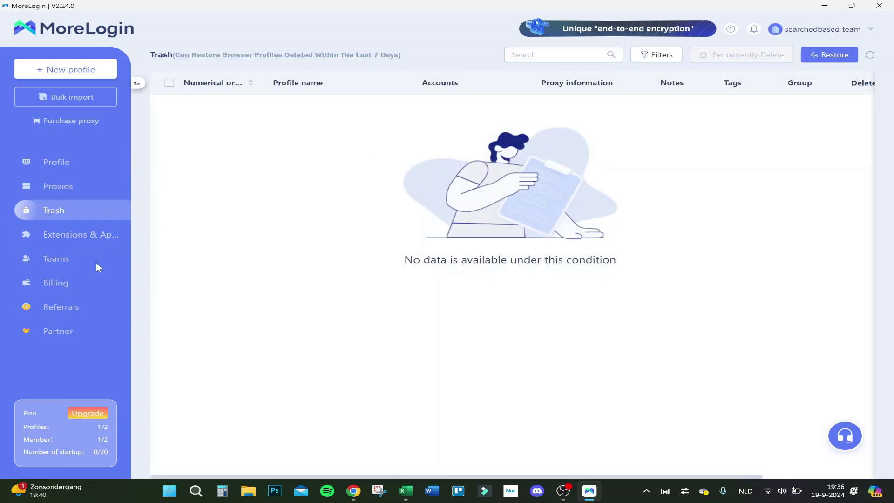
- On Extensions, glance at Cloud Phone applications and return to browser extensions
{"action": "left_click", "coordinate": [91, 234]}
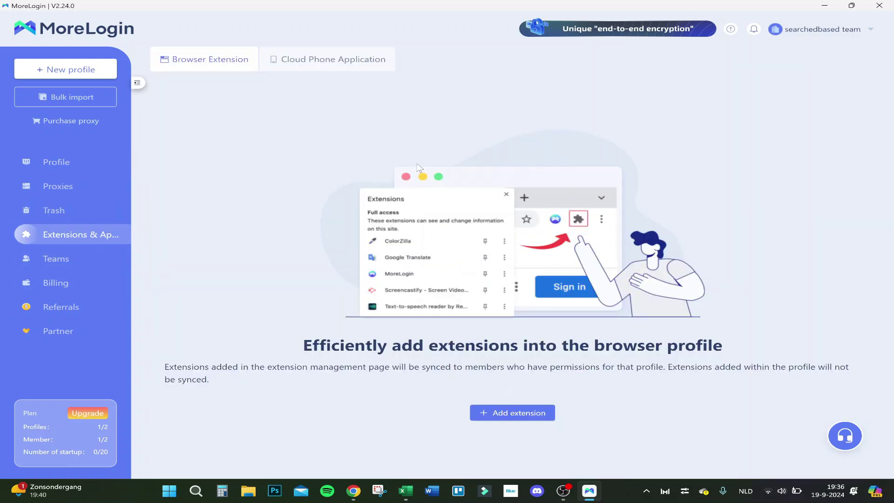
{"action": "left_click", "coordinate": [302, 63]}
{"action": "left_click", "coordinate": [210, 58]}
- Try confirming Add Extension with an empty URL, cancel it, and go to the Teams member list
{"action": "left_click", "coordinate": [518, 413]}
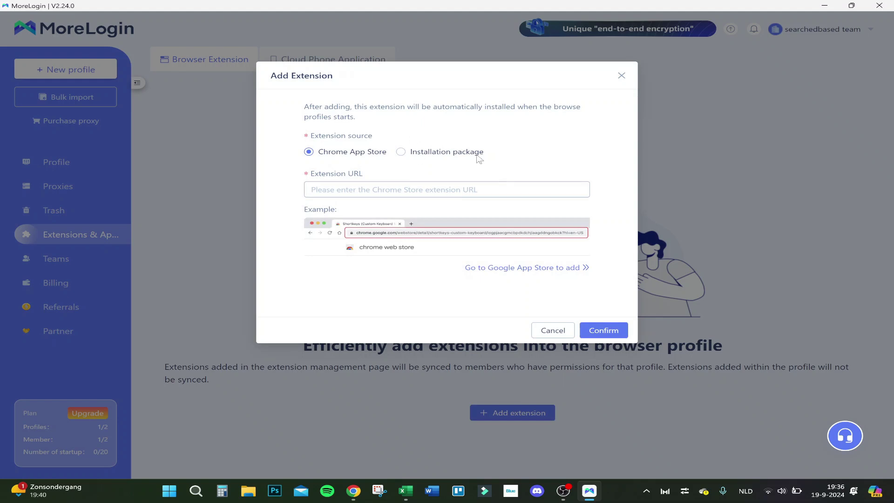
{"action": "left_click", "coordinate": [599, 329]}
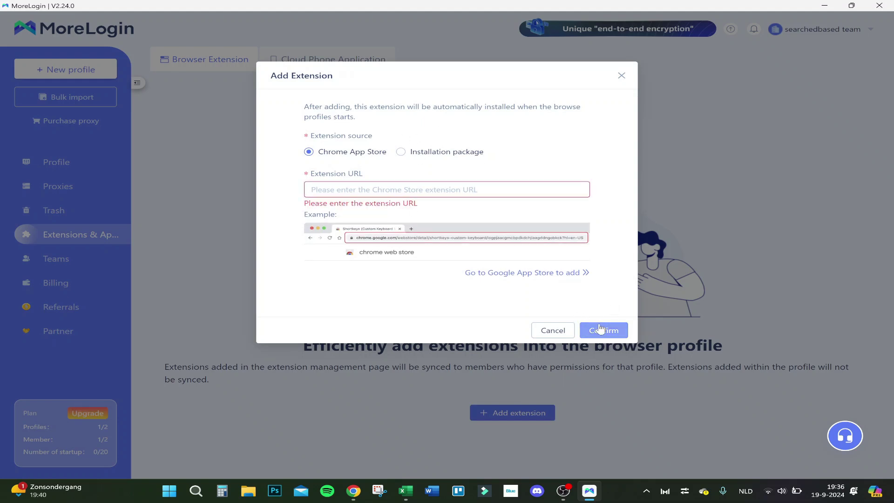
{"action": "left_click", "coordinate": [366, 189]}
{"action": "mouse_move", "coordinate": [301, 177]}
{"action": "left_mouse_down"}
{"action": "mouse_move", "coordinate": [364, 175]}
{"action": "mouse_move", "coordinate": [313, 175]}
{"action": "left_mouse_up"}
{"action": "left_click", "coordinate": [415, 180]}
{"action": "left_click", "coordinate": [409, 178]}
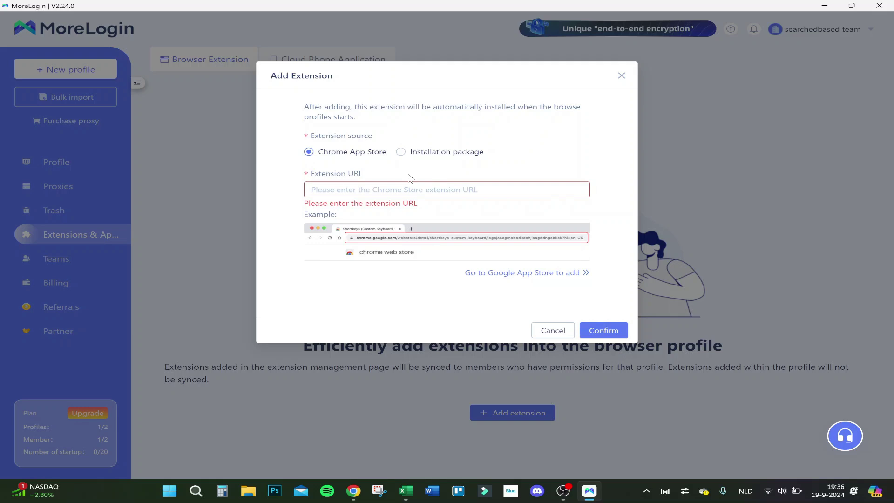
{"action": "left_click", "coordinate": [382, 191]}
{"action": "left_click", "coordinate": [549, 328]}
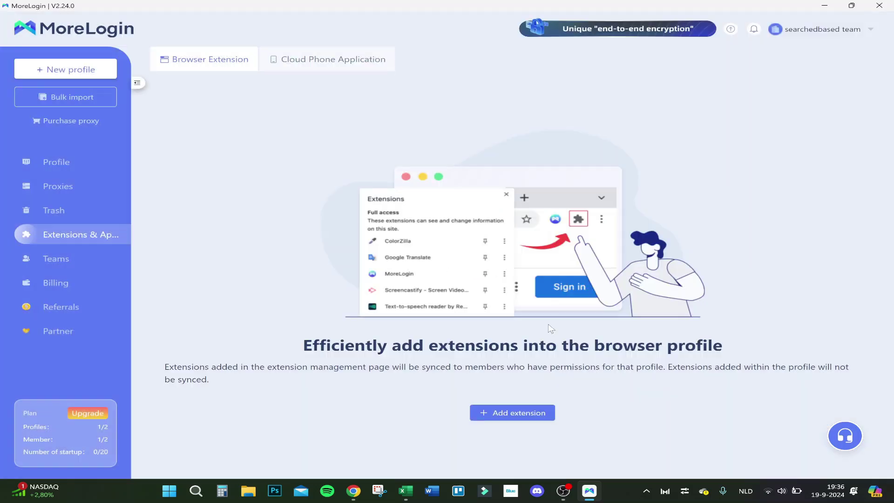
{"action": "left_click", "coordinate": [56, 259]}
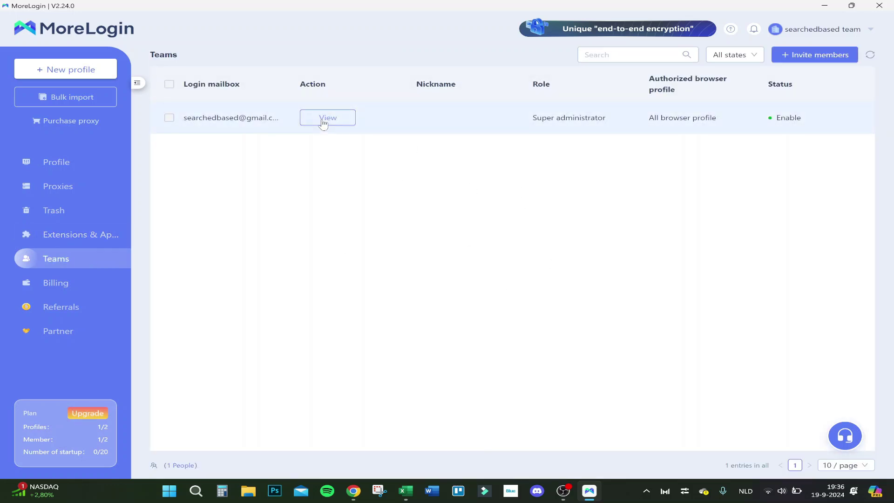
- View the Super administrator's account details, then start the Invite members form
{"action": "left_click", "coordinate": [327, 117]}
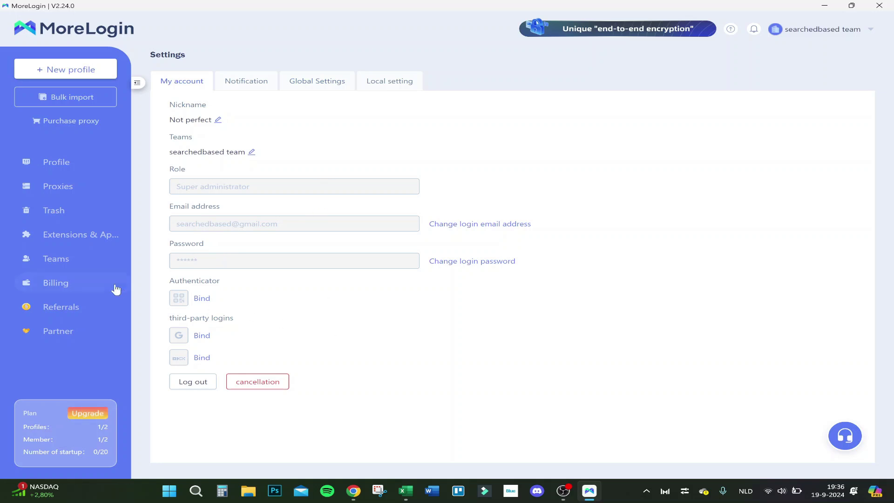
{"action": "left_click", "coordinate": [70, 266]}
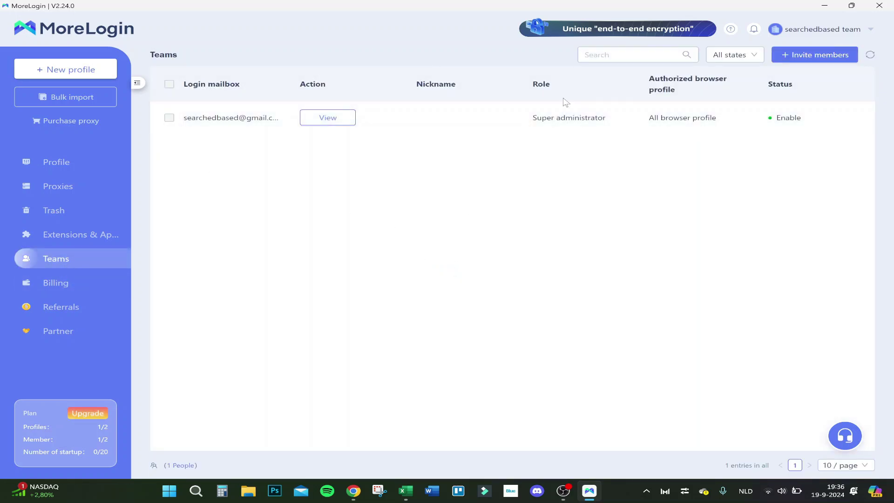
{"action": "left_click", "coordinate": [815, 54]}
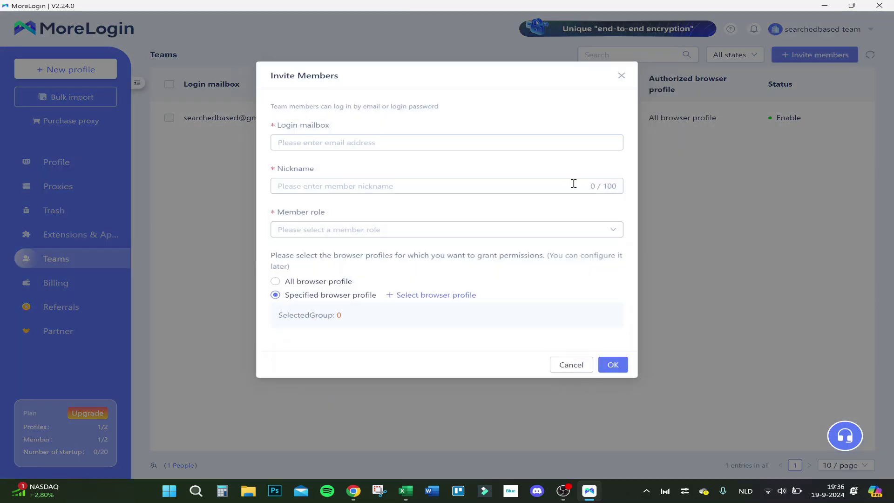
{"action": "left_click", "coordinate": [405, 184]}
{"action": "left_click", "coordinate": [335, 143]}
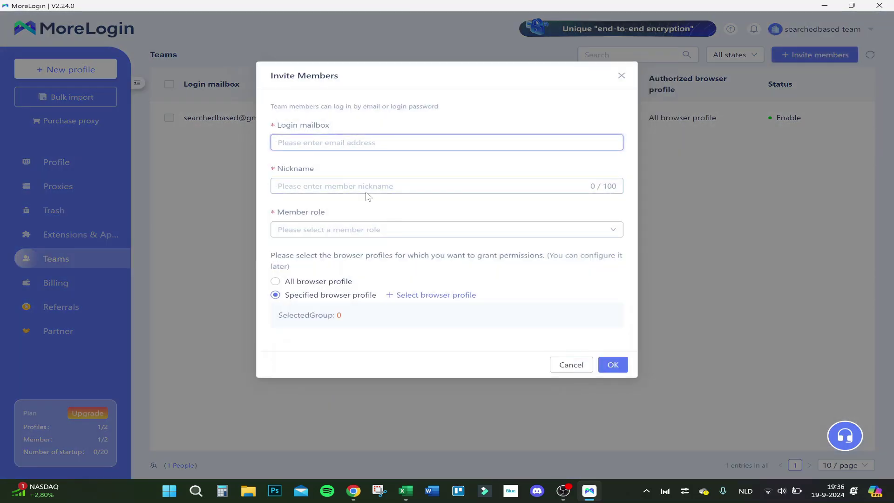
{"action": "left_click", "coordinate": [370, 187]}
- Look over member roles and profile permissions, cancel the invite, and go to Billing
{"action": "left_click", "coordinate": [387, 231]}
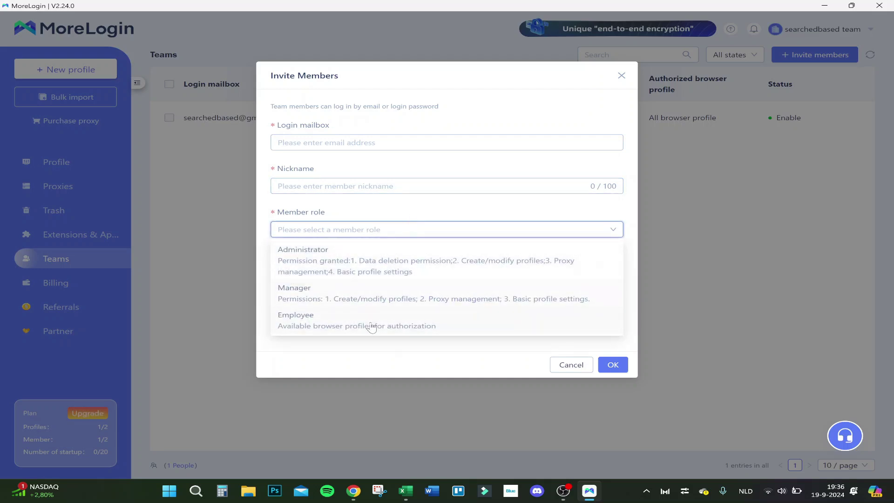
{"action": "left_click", "coordinate": [388, 209]}
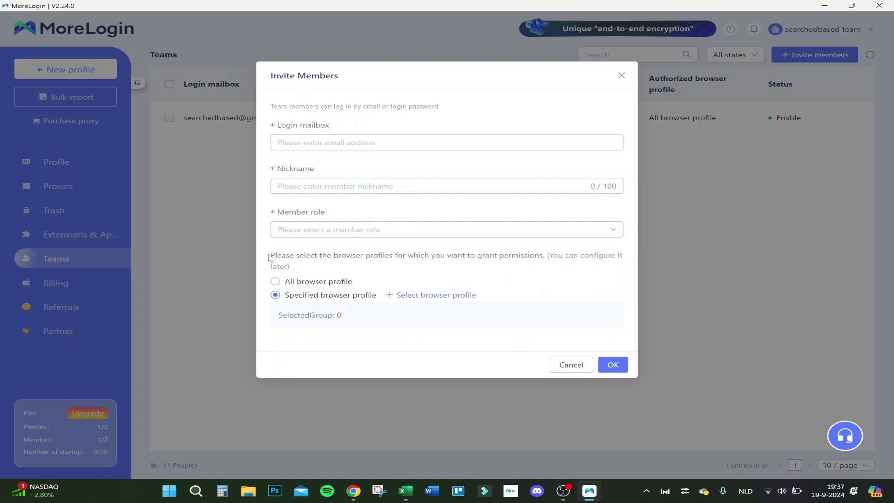
{"action": "left_click_drag", "start_coordinate": [271, 256], "coordinate": [541, 259]}
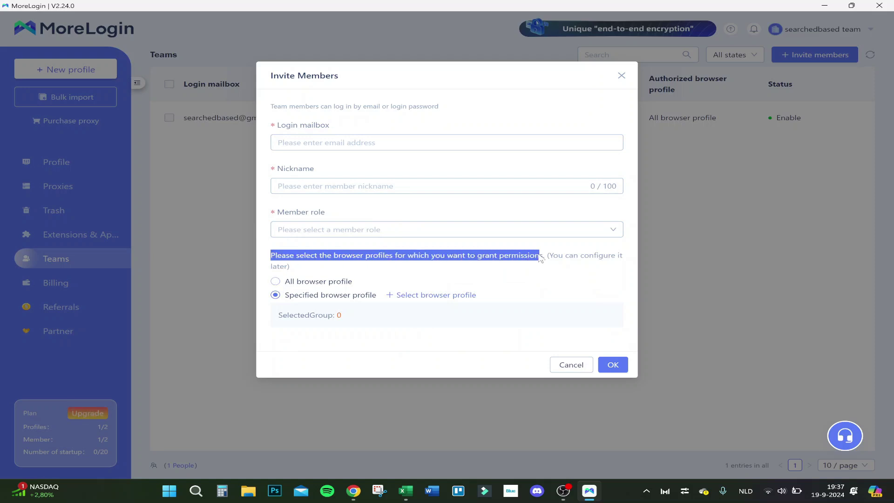
{"action": "left_click", "coordinate": [549, 272]}
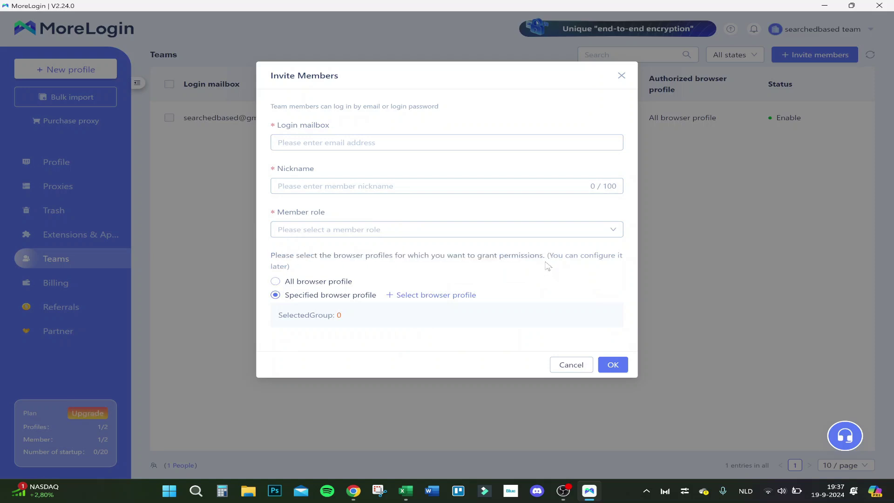
{"action": "left_click_drag", "start_coordinate": [558, 264], "coordinate": [601, 266]}
{"action": "left_click", "coordinate": [468, 282]}
{"action": "left_click", "coordinate": [320, 282]}
{"action": "left_click", "coordinate": [573, 365]}
{"action": "left_click", "coordinate": [53, 284]}
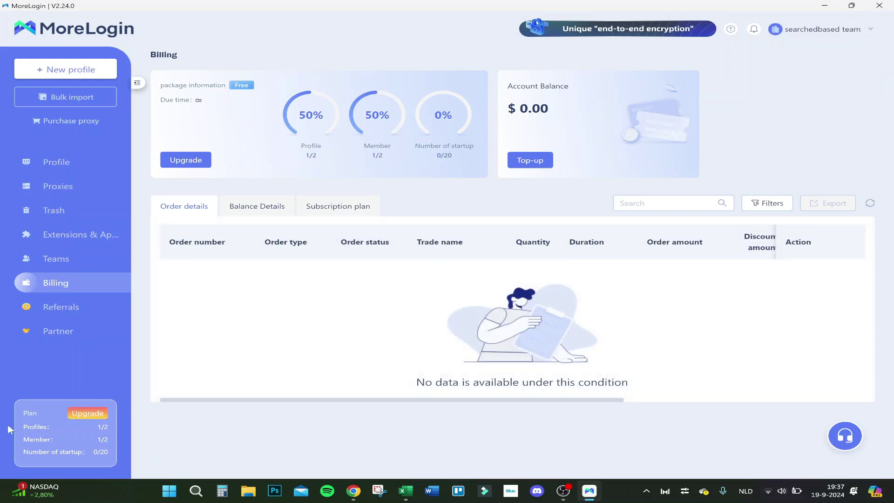
- Open the balance Top-up form, expand all payment methods, and close it
{"action": "key", "text": "ctrl+a"}
{"action": "left_click", "coordinate": [101, 438]}
{"action": "left_click", "coordinate": [534, 166]}
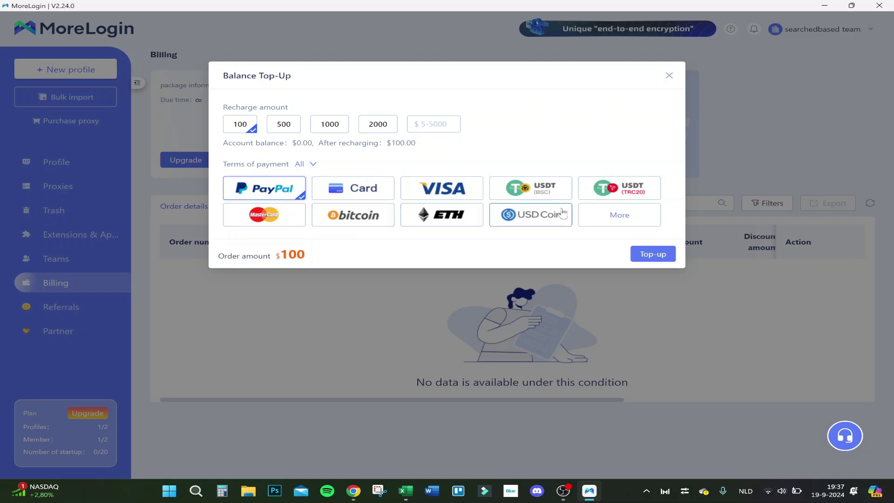
{"action": "left_click", "coordinate": [618, 214]}
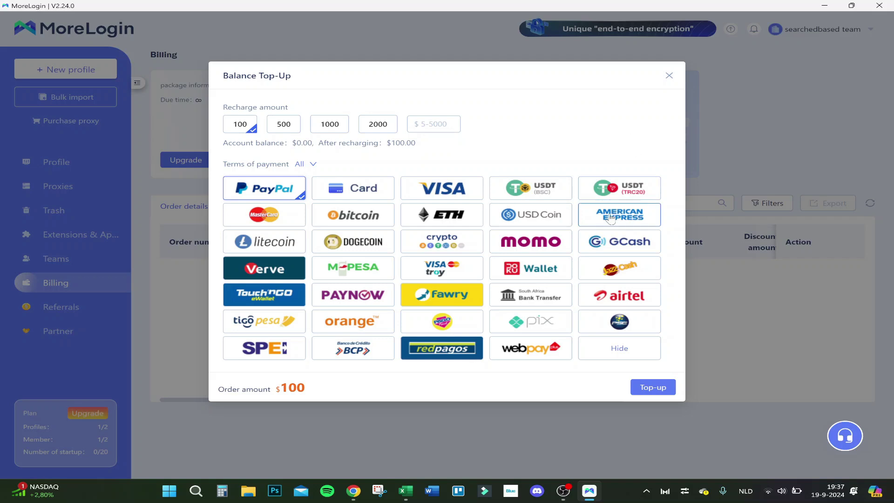
{"action": "left_click", "coordinate": [670, 77]}
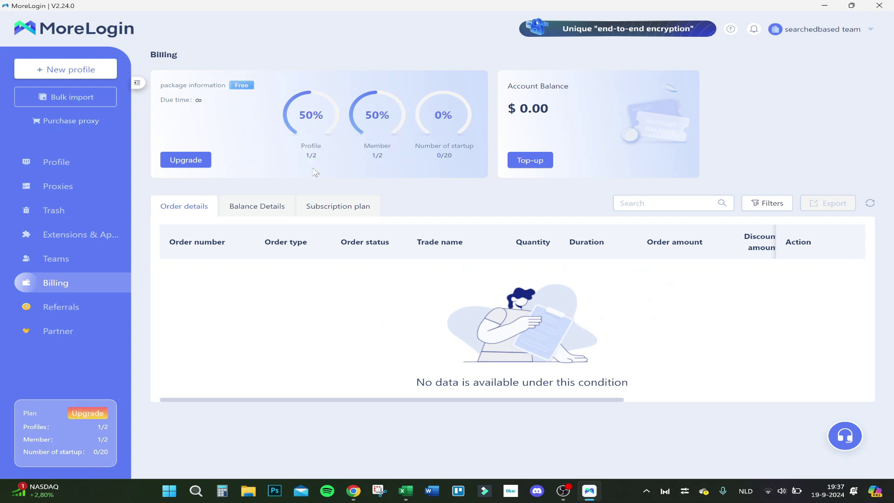
- View the empty Balance Details and Subscription plan tabs, then go to Referrals
{"action": "left_click", "coordinate": [286, 204]}
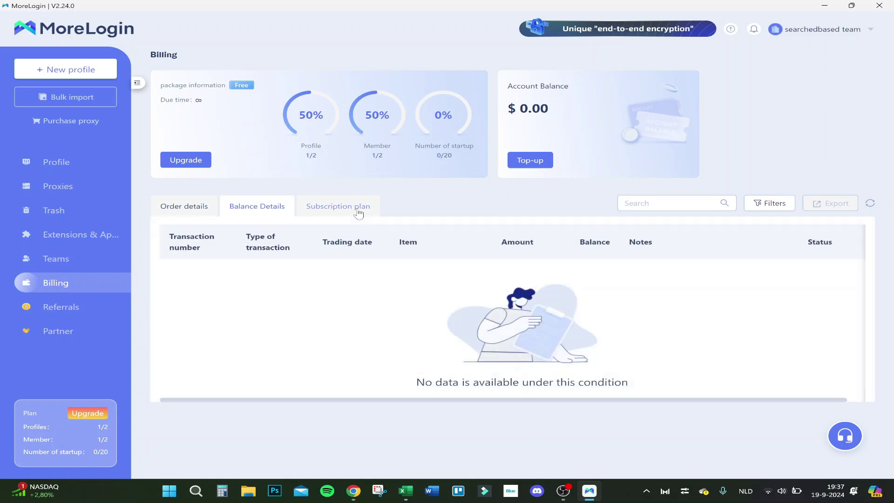
{"action": "left_click", "coordinate": [357, 207]}
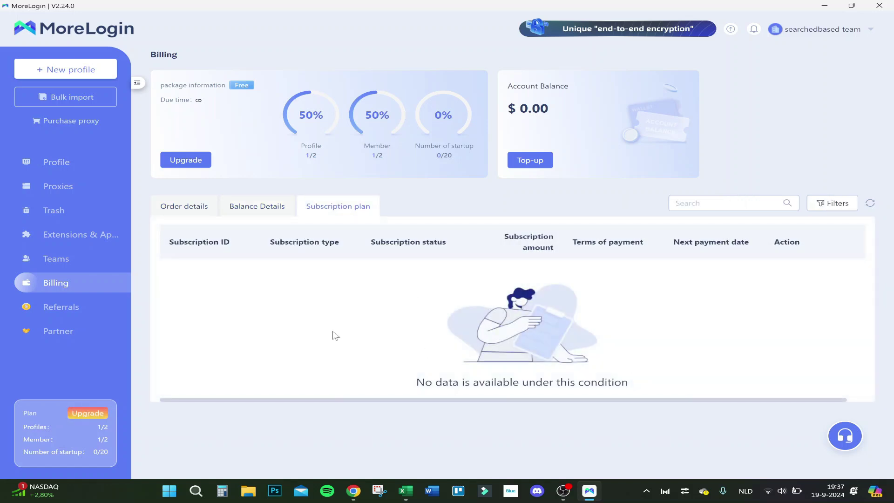
{"action": "left_click", "coordinate": [52, 305]}
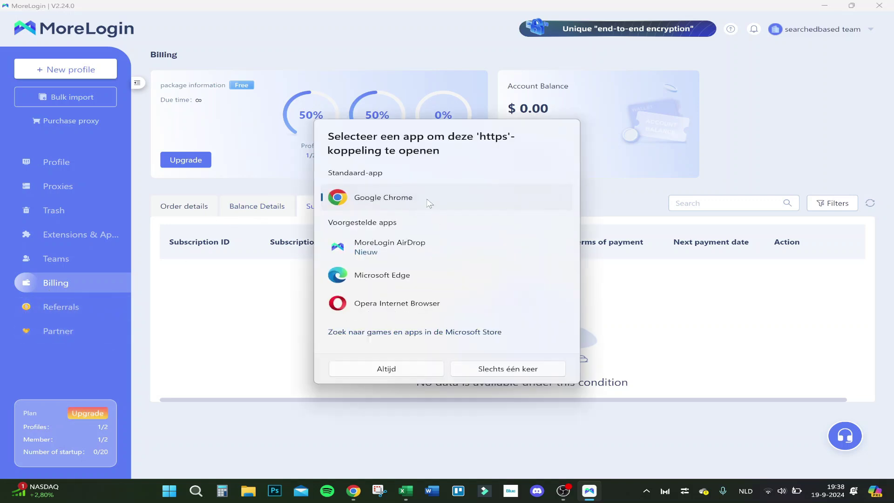
- Open the referrals link in Google Chrome from the app chooser
{"action": "double_click", "coordinate": [412, 246]}
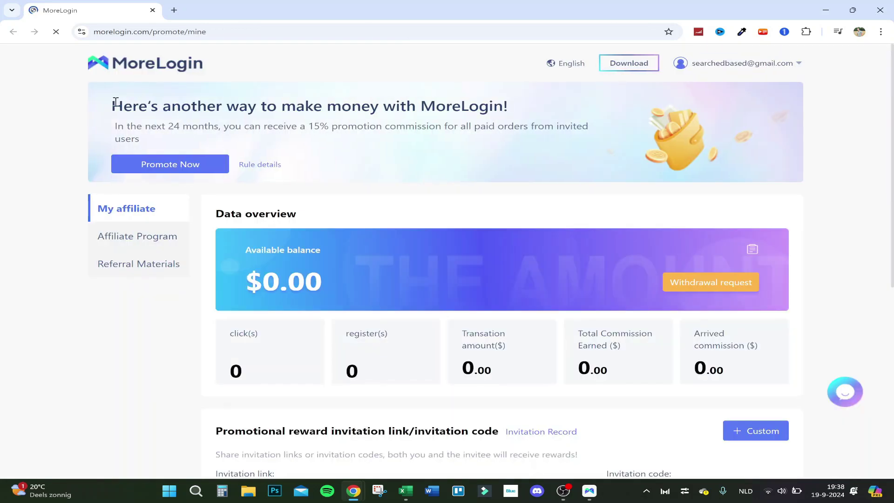
- Read through the affiliate banner heading and the 15% commission sentence, highlighting as you go
{"action": "left_click_drag", "start_coordinate": [114, 104], "coordinate": [435, 111]}
{"action": "left_click", "coordinate": [436, 110]}
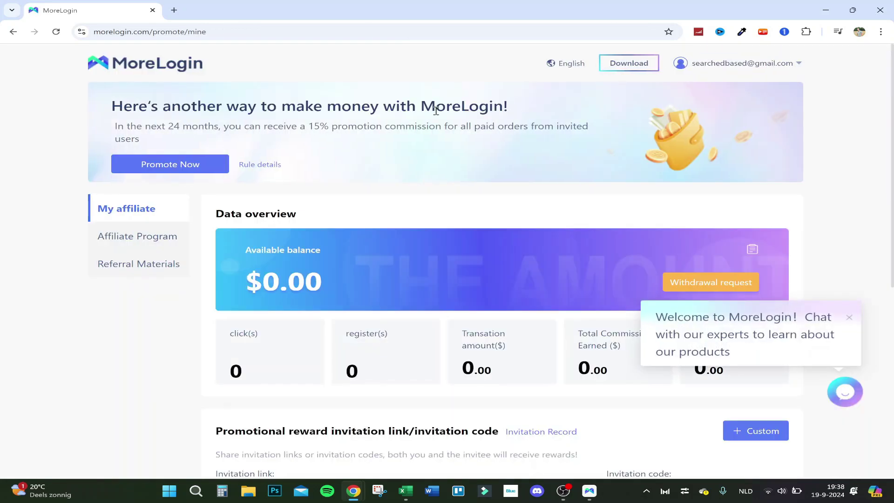
{"action": "left_click_drag", "start_coordinate": [116, 126], "coordinate": [328, 130]}
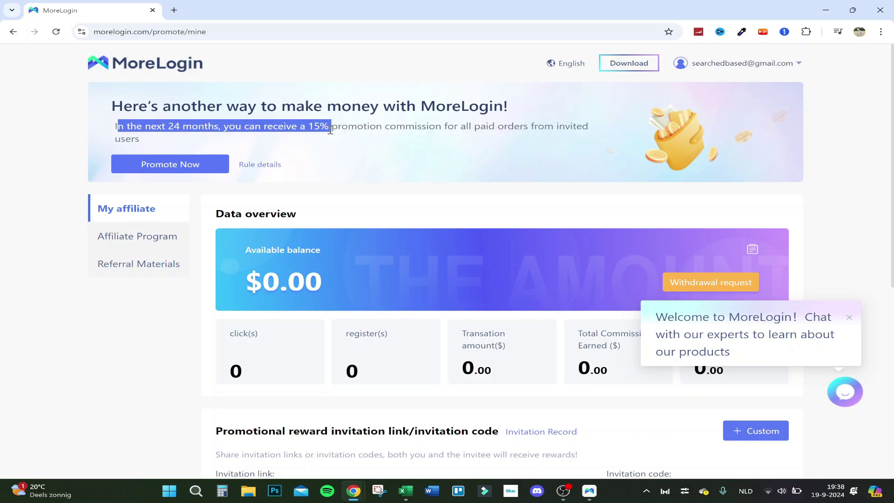
{"action": "left_click", "coordinate": [329, 130]}
{"action": "left_click_drag", "start_coordinate": [227, 127], "coordinate": [404, 127]}
{"action": "left_click", "coordinate": [405, 127]}
{"action": "left_click_drag", "start_coordinate": [308, 126], "coordinate": [514, 126]}
{"action": "left_click", "coordinate": [280, 141]}
{"action": "left_click_drag", "start_coordinate": [115, 139], "coordinate": [591, 127]}
{"action": "left_click", "coordinate": [194, 142]}
{"action": "left_click", "coordinate": [242, 137]}
{"action": "left_click_drag", "start_coordinate": [172, 126], "coordinate": [294, 126]}
{"action": "left_click", "coordinate": [362, 149]}
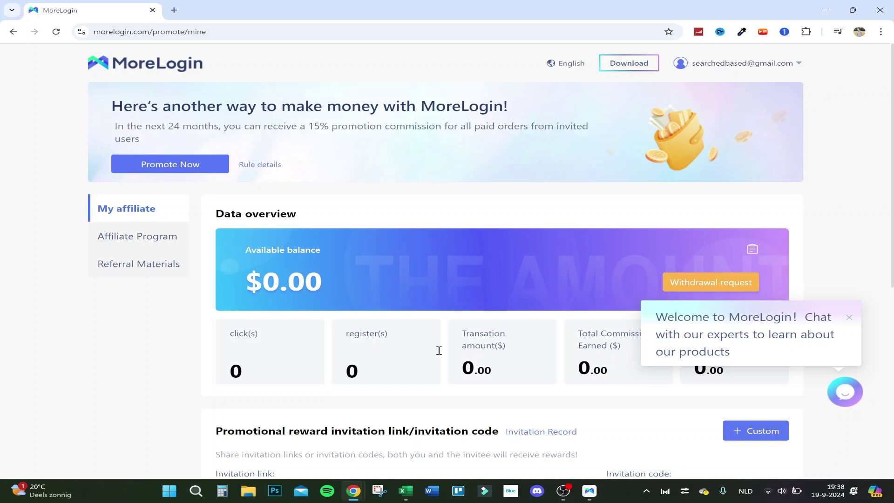
{"action": "scroll", "coordinate": [398, 255], "scroll_direction": "down", "scroll_amount": 2}
{"action": "scroll", "coordinate": [400, 195], "scroll_direction": "up", "scroll_amount": 1}
{"action": "scroll", "coordinate": [399, 191], "scroll_direction": "up", "scroll_amount": 2}
- View the Affiliate Program page with its 15% commission, then show the Referral Materials section
{"action": "left_click", "coordinate": [138, 236]}
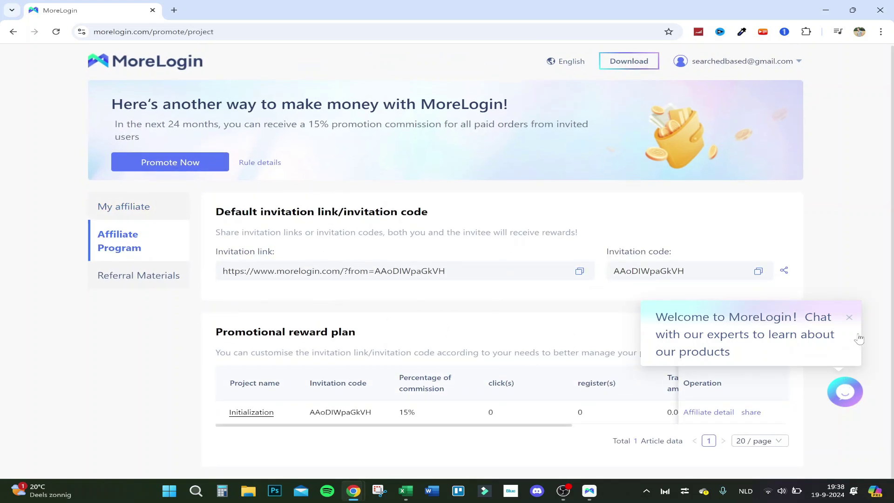
{"action": "left_click", "coordinate": [846, 391]}
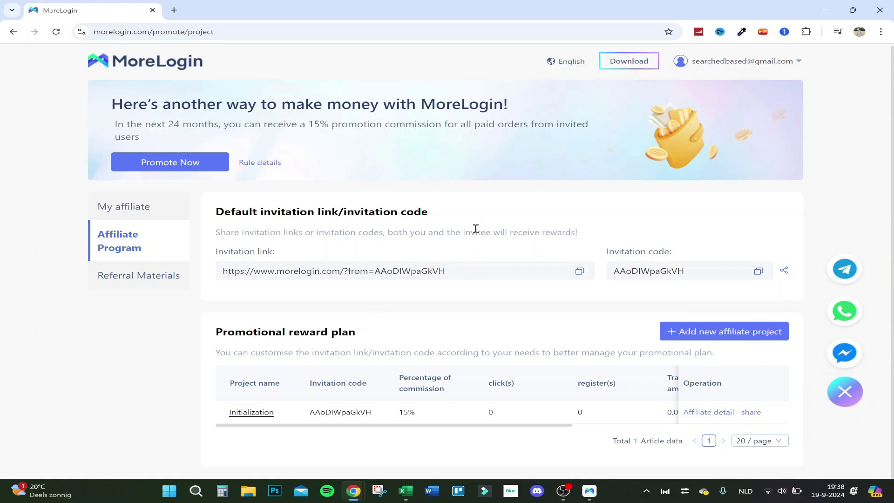
{"action": "left_click_drag", "start_coordinate": [312, 426], "coordinate": [182, 417]}
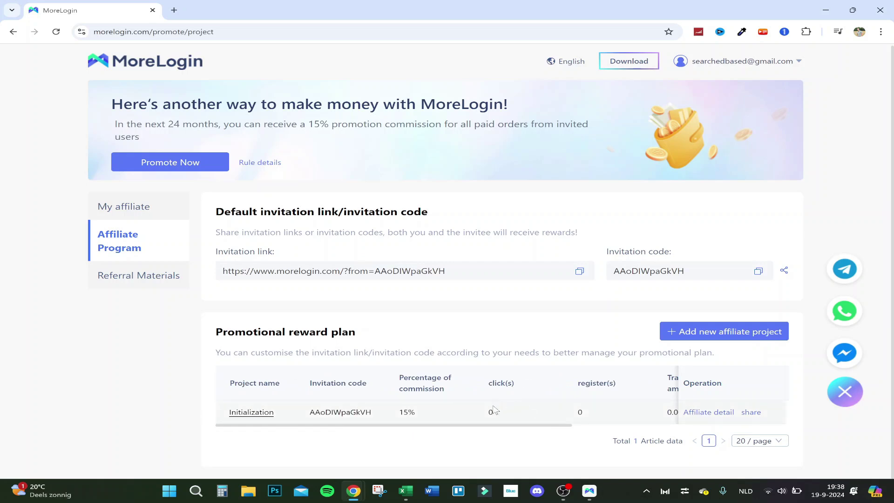
{"action": "double_click", "coordinate": [405, 412]}
{"action": "left_click", "coordinate": [360, 286]}
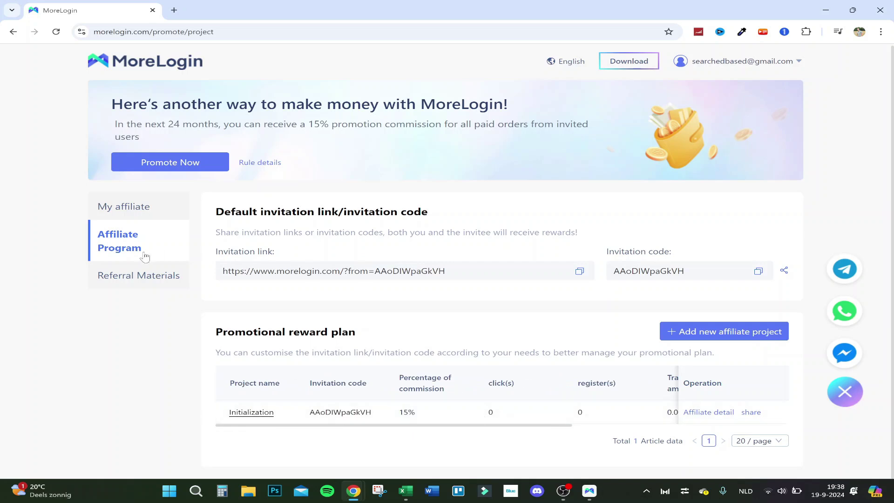
{"action": "left_click", "coordinate": [131, 277]}
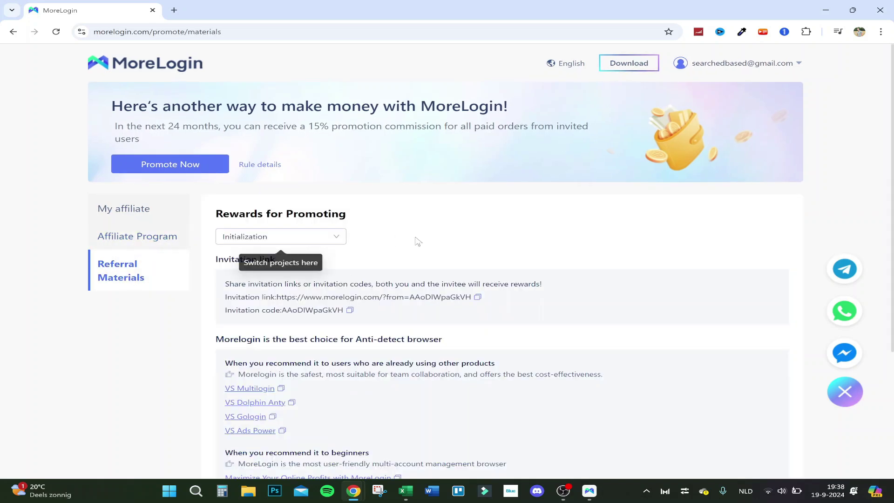
{"action": "scroll", "coordinate": [417, 241], "scroll_direction": "down", "scroll_amount": 3}
{"action": "scroll", "coordinate": [417, 241], "scroll_direction": "down", "scroll_amount": 2}
{"action": "scroll", "coordinate": [567, 290], "scroll_direction": "up", "scroll_amount": 5}
{"action": "scroll", "coordinate": [407, 348], "scroll_direction": "down", "scroll_amount": 5}
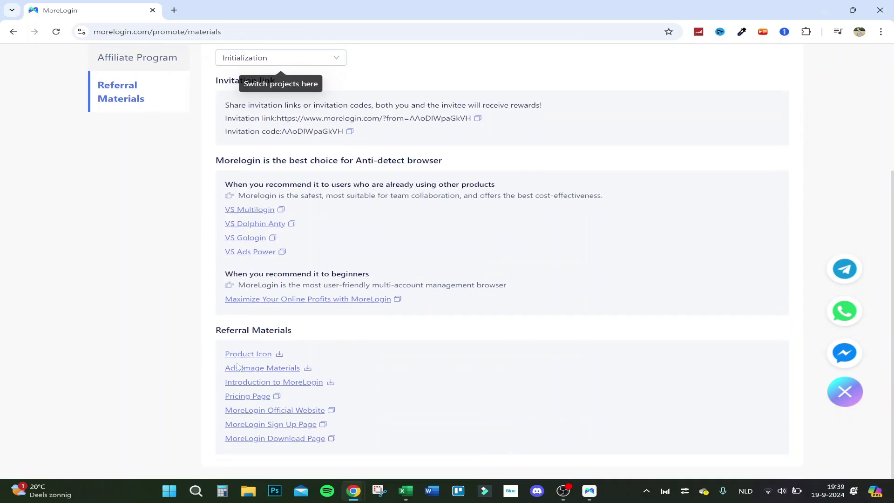
{"action": "scroll", "coordinate": [385, 360], "scroll_direction": "up", "scroll_amount": 5}
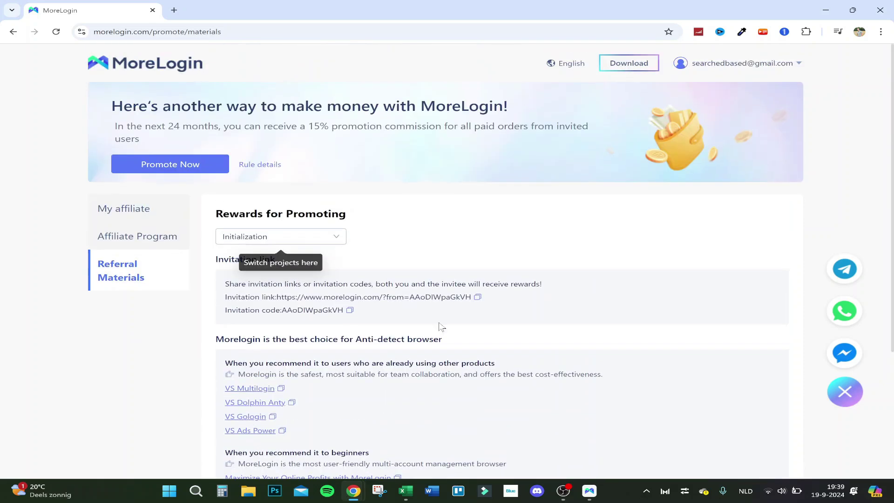
- From the app's Partner sidebar entry, open the website's proxy provider directory and read its subtitle
{"action": "left_click", "coordinate": [590, 491]}
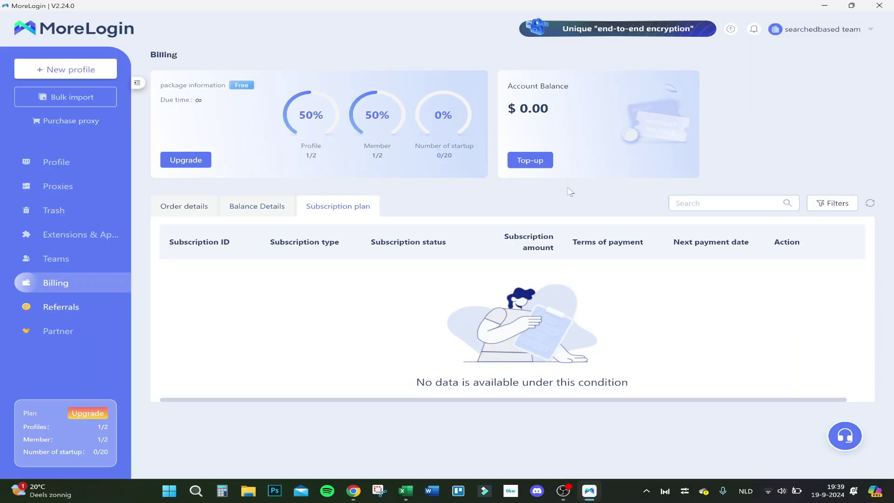
{"action": "left_click", "coordinate": [58, 331]}
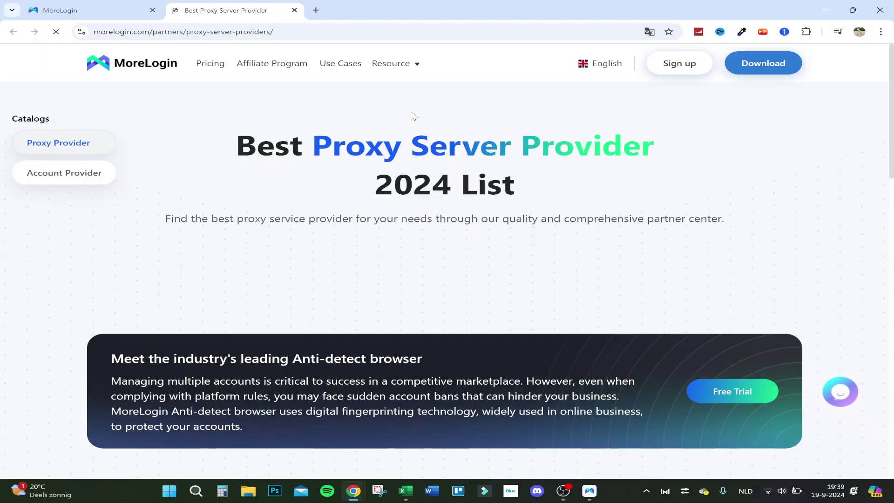
{"action": "left_click_drag", "start_coordinate": [231, 218], "coordinate": [464, 219]}
{"action": "left_click", "coordinate": [325, 223]}
{"action": "left_click_drag", "start_coordinate": [325, 220], "coordinate": [274, 219]}
{"action": "left_click_drag", "start_coordinate": [417, 219], "coordinate": [460, 219]}
{"action": "left_click", "coordinate": [470, 218]}
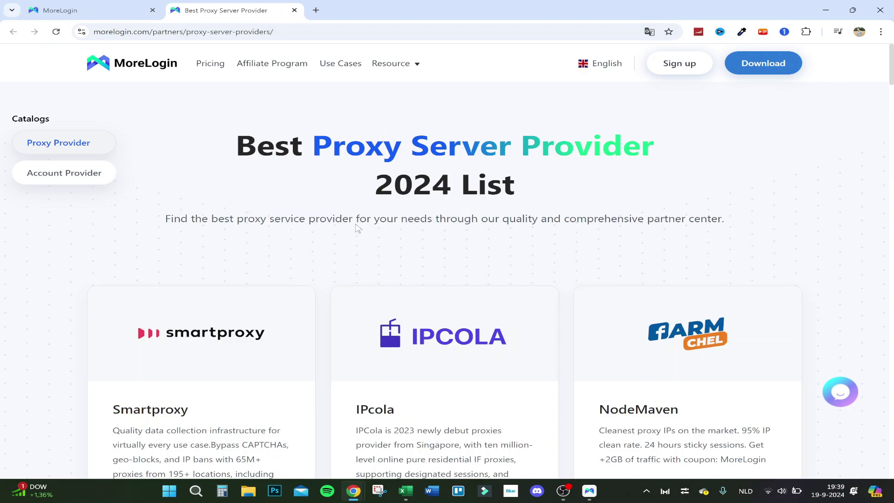
{"action": "left_click_drag", "start_coordinate": [357, 219], "coordinate": [601, 230]}
{"action": "scroll", "coordinate": [358, 224], "scroll_direction": "down", "scroll_amount": 3}
{"action": "scroll", "coordinate": [279, 238], "scroll_direction": "down", "scroll_amount": 3}
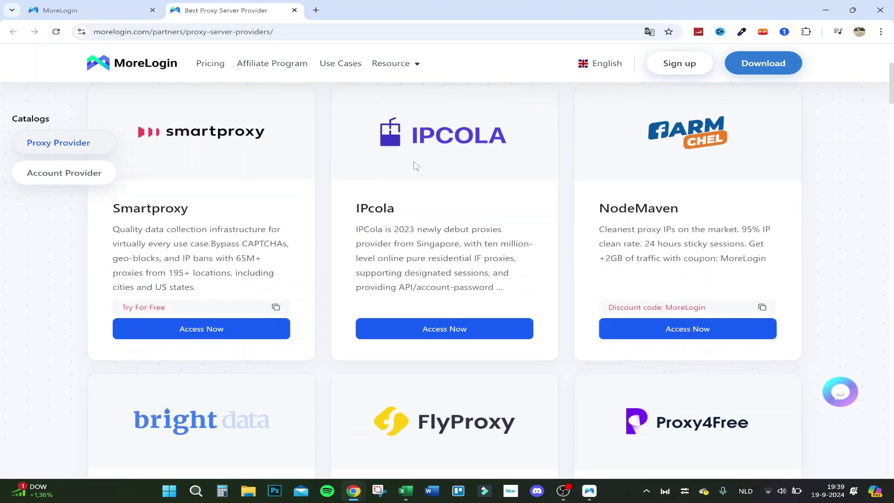
{"action": "scroll", "coordinate": [445, 222], "scroll_direction": "up", "scroll_amount": 3}
{"action": "scroll", "coordinate": [444, 237], "scroll_direction": "down", "scroll_amount": 4}
{"action": "scroll", "coordinate": [454, 279], "scroll_direction": "down", "scroll_amount": 6}
{"action": "scroll", "coordinate": [490, 293], "scroll_direction": "down", "scroll_amount": 4}
{"action": "scroll", "coordinate": [447, 279], "scroll_direction": "down", "scroll_amount": 5}
{"action": "scroll", "coordinate": [398, 273], "scroll_direction": "down", "scroll_amount": 4}
{"action": "scroll", "coordinate": [398, 273], "scroll_direction": "down", "scroll_amount": 3}
{"action": "scroll", "coordinate": [361, 266], "scroll_direction": "up", "scroll_amount": 5}
{"action": "scroll", "coordinate": [361, 267], "scroll_direction": "up", "scroll_amount": 2}
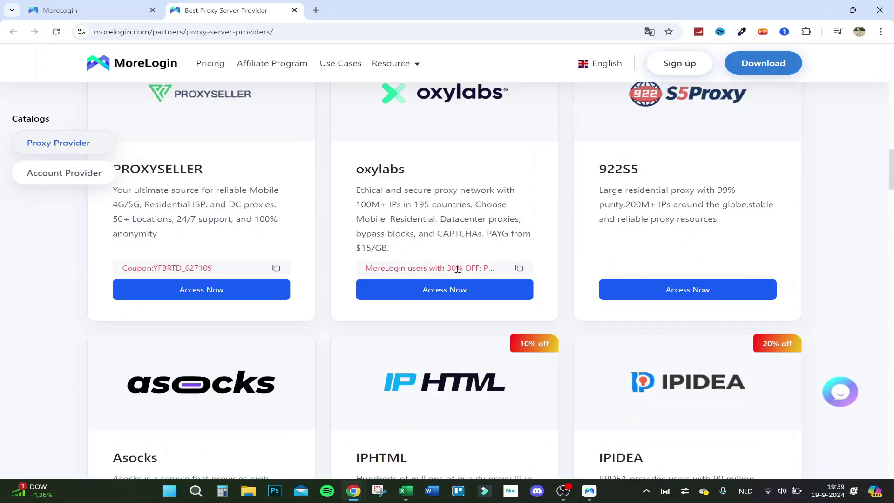
{"action": "scroll", "coordinate": [384, 265], "scroll_direction": "up", "scroll_amount": 5}
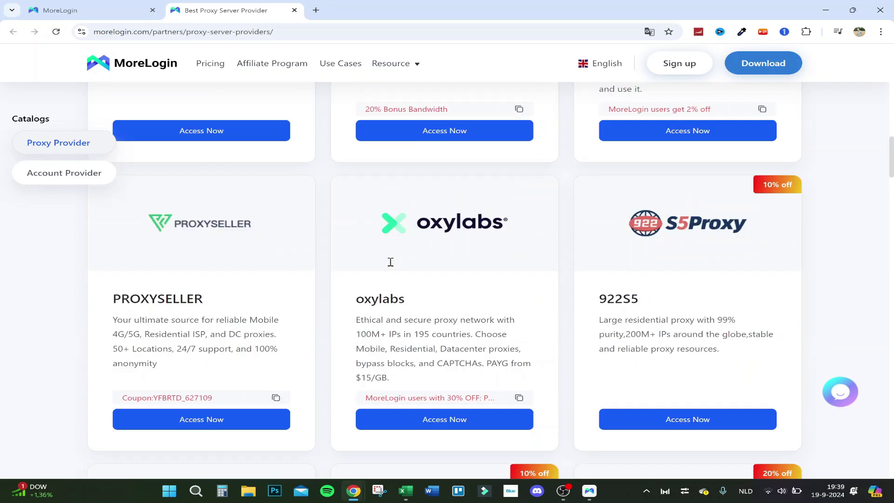
{"action": "scroll", "coordinate": [384, 265], "scroll_direction": "up", "scroll_amount": 3}
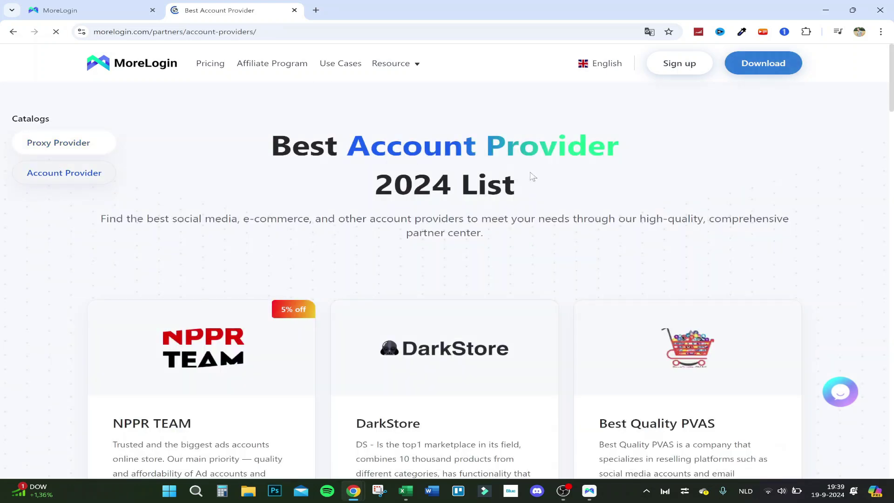
{"action": "scroll", "coordinate": [712, 315], "scroll_direction": "down", "scroll_amount": 5}
{"action": "scroll", "coordinate": [476, 236], "scroll_direction": "up", "scroll_amount": 5}
{"action": "scroll", "coordinate": [477, 235], "scroll_direction": "down", "scroll_amount": 3}
{"action": "scroll", "coordinate": [476, 236], "scroll_direction": "down", "scroll_amount": 1}
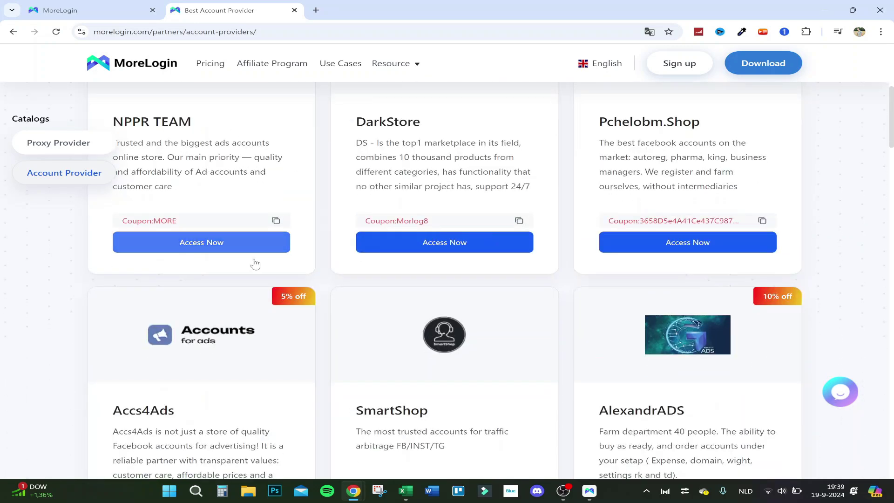
{"action": "scroll", "coordinate": [334, 252], "scroll_direction": "down", "scroll_amount": 4}
{"action": "scroll", "coordinate": [333, 251], "scroll_direction": "down", "scroll_amount": 3}
{"action": "scroll", "coordinate": [342, 255], "scroll_direction": "down", "scroll_amount": 3}
{"action": "scroll", "coordinate": [351, 259], "scroll_direction": "down", "scroll_amount": 3}
{"action": "scroll", "coordinate": [351, 259], "scroll_direction": "down", "scroll_amount": 5}
{"action": "scroll", "coordinate": [352, 259], "scroll_direction": "down", "scroll_amount": 4}
{"action": "scroll", "coordinate": [352, 259], "scroll_direction": "up", "scroll_amount": 3}
{"action": "scroll", "coordinate": [351, 259], "scroll_direction": "up", "scroll_amount": 6}
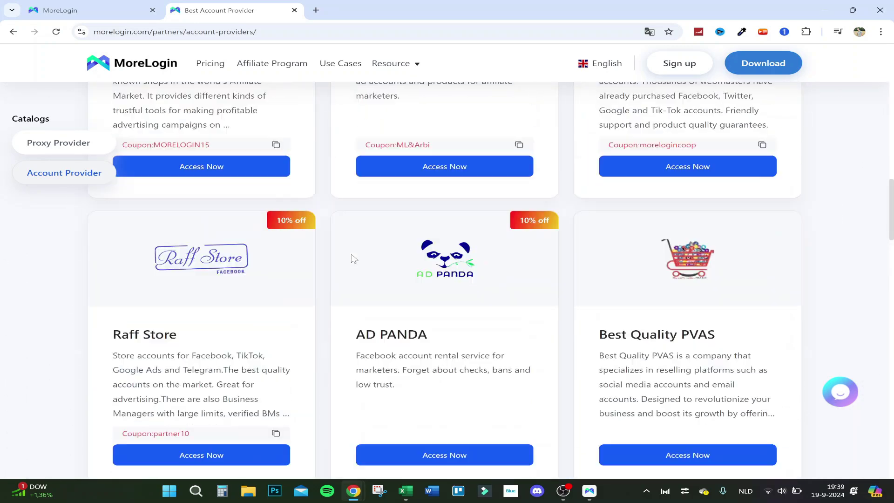
{"action": "scroll", "coordinate": [352, 259], "scroll_direction": "up", "scroll_amount": 5}
{"action": "scroll", "coordinate": [351, 259], "scroll_direction": "up", "scroll_amount": 5}
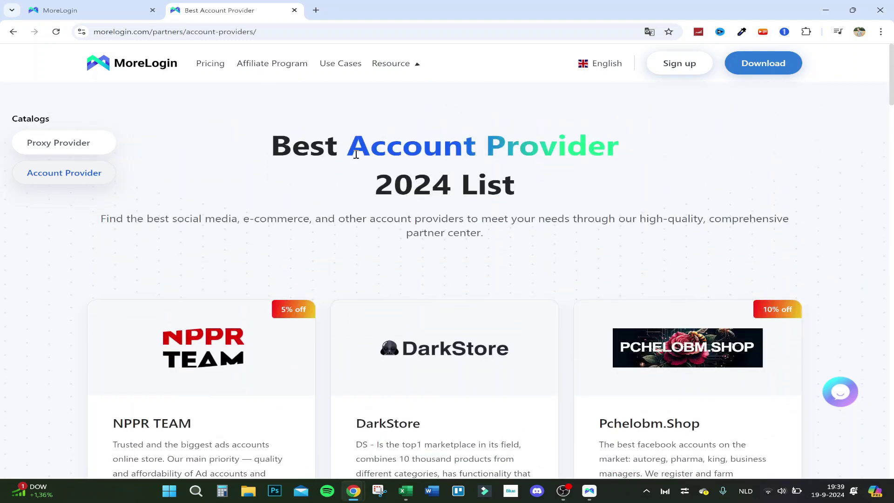
- Start a new browser profile and check the empty profile group list
{"action": "left_click", "coordinate": [589, 491]}
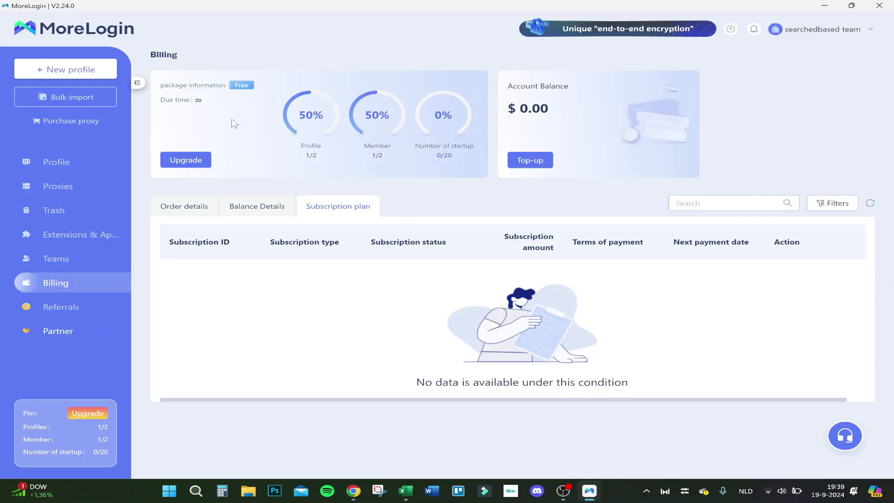
{"action": "left_click", "coordinate": [81, 73]}
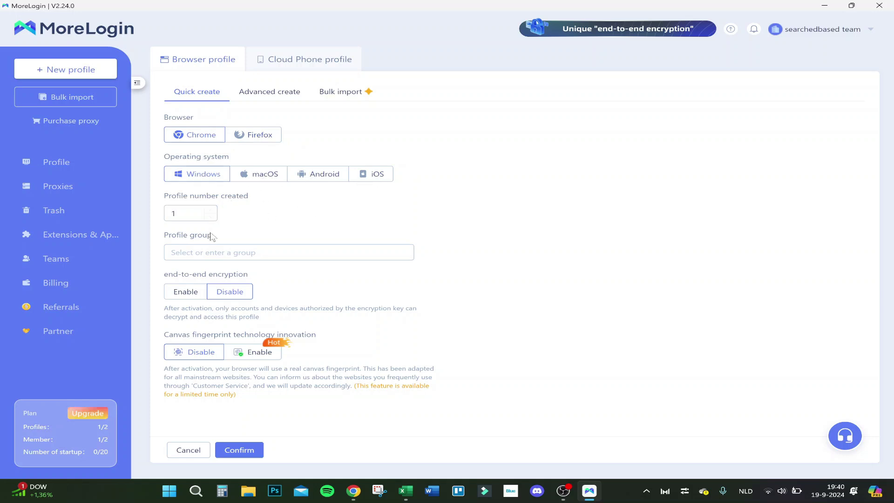
{"action": "left_click", "coordinate": [351, 253]}
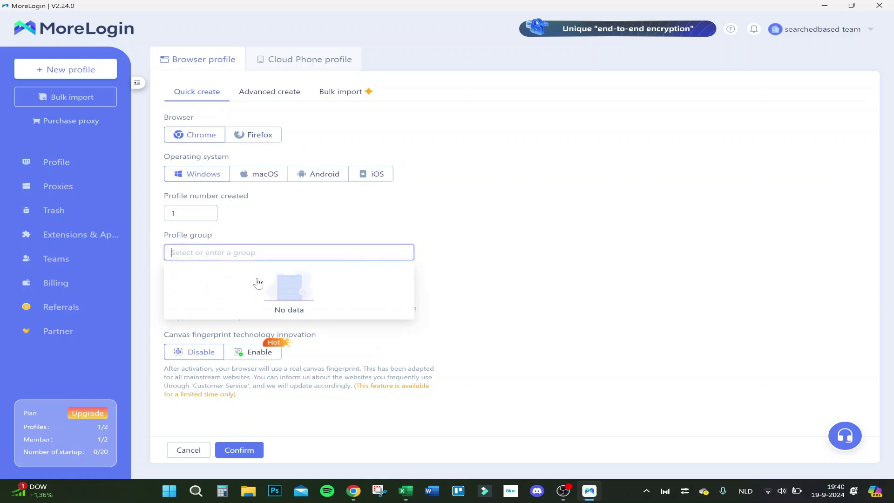
{"action": "left_click", "coordinate": [564, 214]}
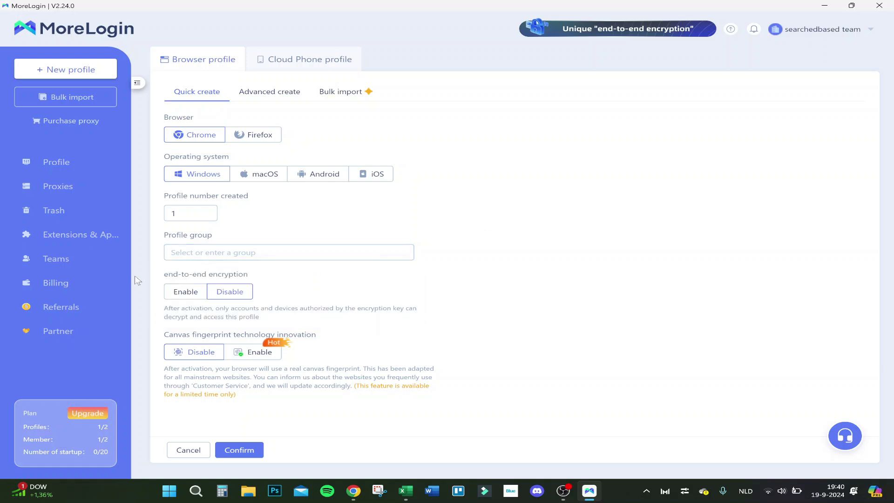
- Read the end-to-end encryption explanation dialog and its description on the form
{"action": "left_click", "coordinate": [243, 292]}
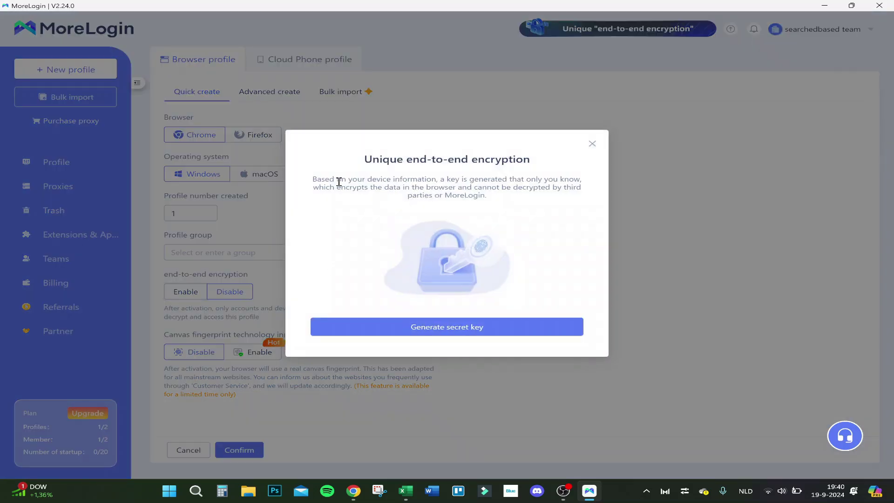
{"action": "left_click_drag", "start_coordinate": [338, 181], "coordinate": [545, 185]}
{"action": "left_click", "coordinate": [578, 167]}
{"action": "left_click", "coordinate": [593, 144]}
{"action": "left_click_drag", "start_coordinate": [260, 307], "coordinate": [420, 308]}
{"action": "left_click", "coordinate": [414, 308]}
{"action": "mouse_move", "coordinate": [171, 308]}
{"action": "left_mouse_down"}
{"action": "mouse_move", "coordinate": [426, 313]}
{"action": "mouse_move", "coordinate": [248, 319]}
{"action": "mouse_move", "coordinate": [342, 327]}
{"action": "mouse_move", "coordinate": [381, 308]}
{"action": "left_mouse_up"}
{"action": "left_click", "coordinate": [286, 320]}
{"action": "left_click", "coordinate": [368, 313]}
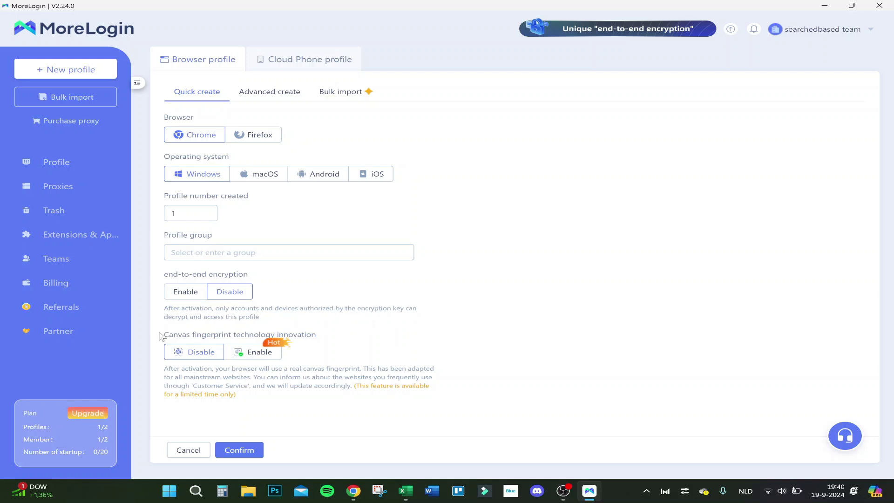
- Review the Canvas fingerprint option, keeping canvas fingerprint technology disabled
{"action": "left_click_drag", "start_coordinate": [179, 334], "coordinate": [283, 335]}
{"action": "left_click", "coordinate": [213, 339]}
{"action": "left_click", "coordinate": [199, 353]}
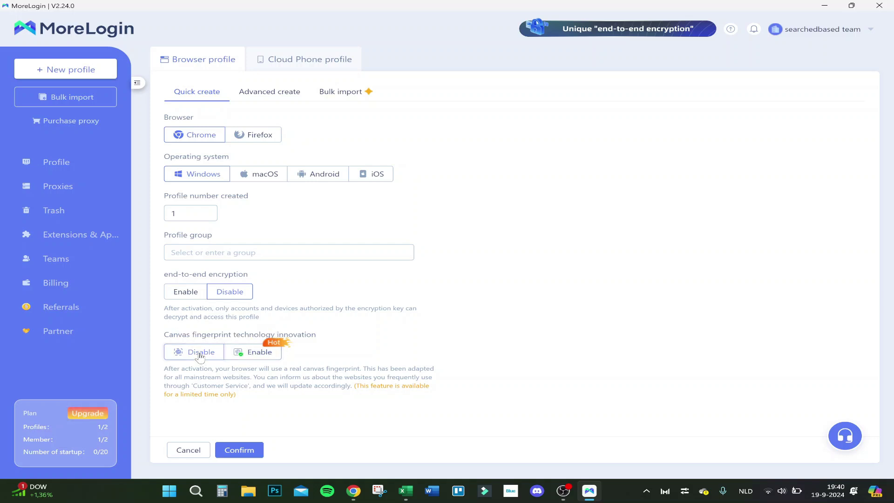
{"action": "left_click_drag", "start_coordinate": [236, 372], "coordinate": [320, 370]}
{"action": "left_click", "coordinate": [237, 373]}
{"action": "left_click_drag", "start_coordinate": [238, 372], "coordinate": [327, 370]}
{"action": "left_click", "coordinate": [334, 369]}
{"action": "left_click", "coordinate": [270, 91]}
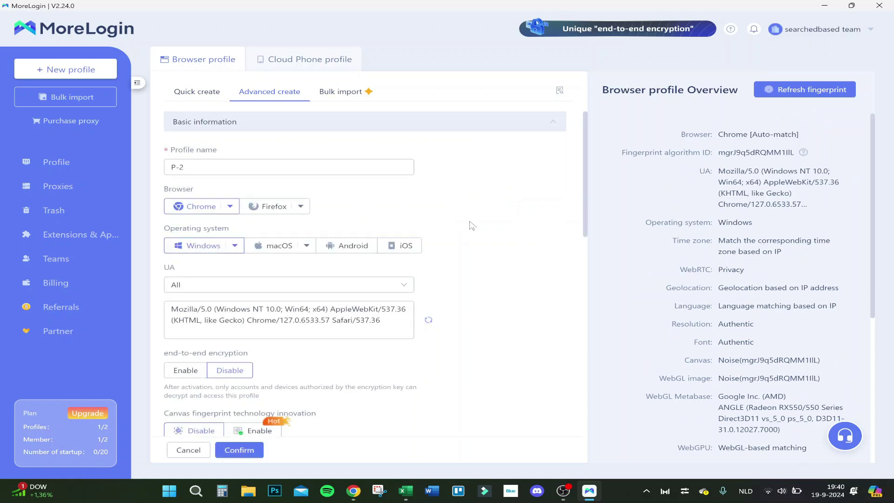
{"action": "scroll", "coordinate": [470, 224], "scroll_direction": "down", "scroll_amount": 3}
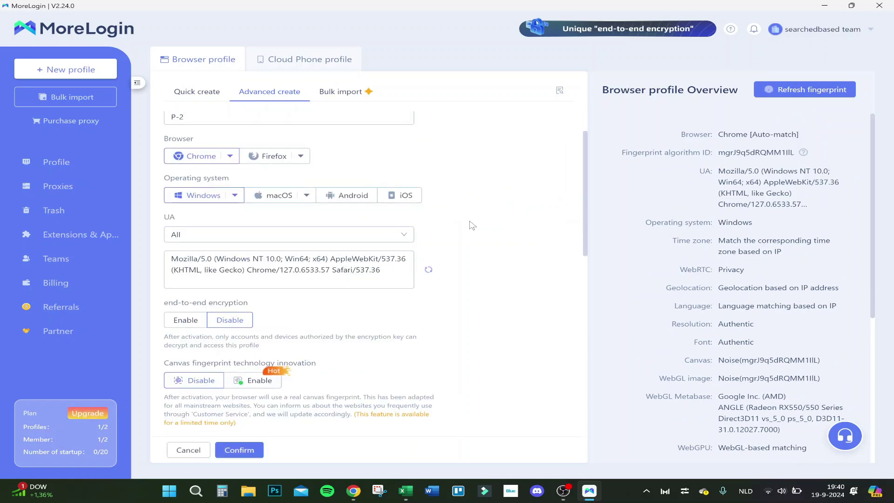
{"action": "scroll", "coordinate": [471, 224], "scroll_direction": "down", "scroll_amount": 3}
{"action": "scroll", "coordinate": [470, 224], "scroll_direction": "down", "scroll_amount": 3}
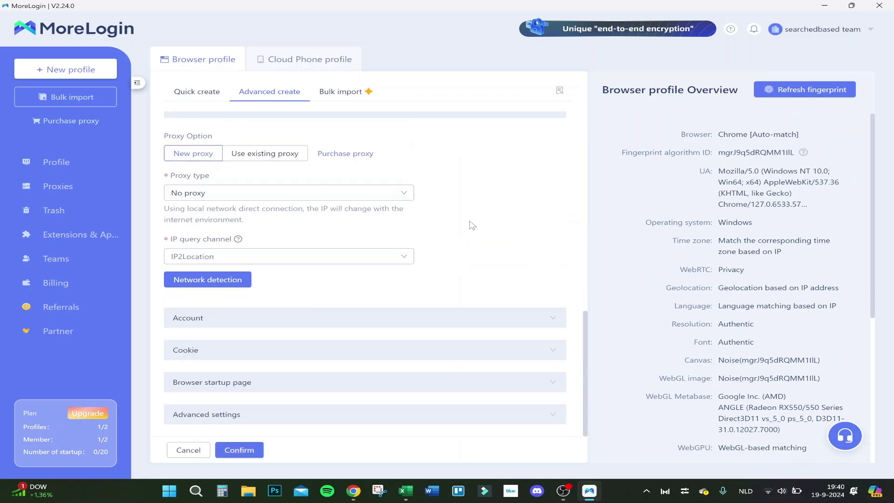
{"action": "scroll", "coordinate": [470, 224], "scroll_direction": "up", "scroll_amount": 5}
{"action": "scroll", "coordinate": [470, 224], "scroll_direction": "up", "scroll_amount": 5}
{"action": "scroll", "coordinate": [470, 224], "scroll_direction": "down", "scroll_amount": 5}
{"action": "scroll", "coordinate": [470, 224], "scroll_direction": "down", "scroll_amount": 3}
{"action": "left_click", "coordinate": [269, 322]}
{"action": "scroll", "coordinate": [269, 328], "scroll_direction": "down", "scroll_amount": 2}
{"action": "left_click", "coordinate": [263, 349]}
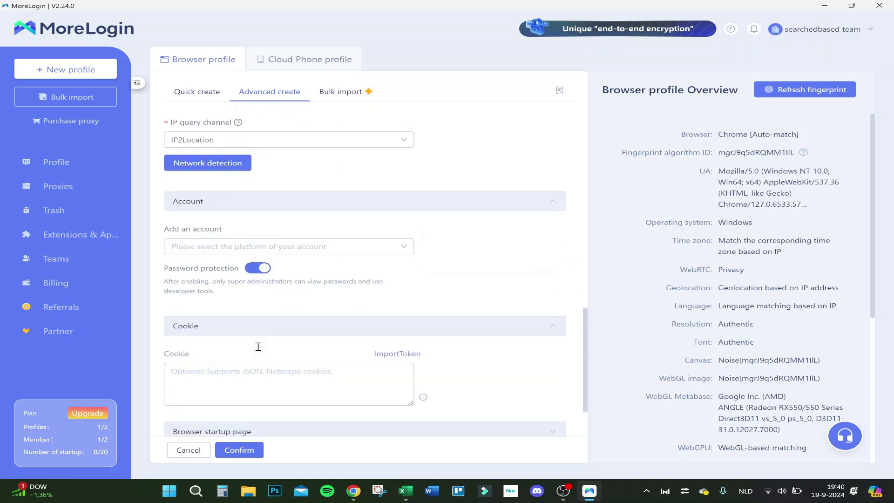
{"action": "scroll", "coordinate": [263, 349], "scroll_direction": "down", "scroll_amount": 2}
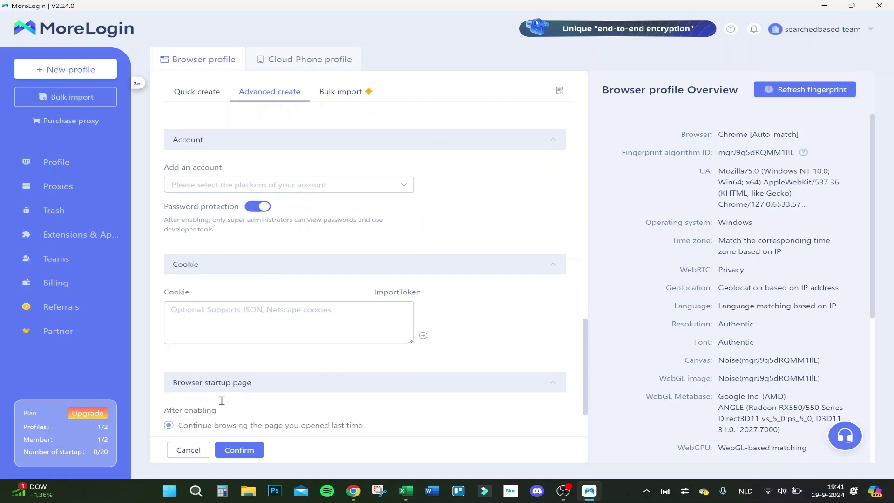
{"action": "scroll", "coordinate": [221, 401], "scroll_direction": "down", "scroll_amount": 2}
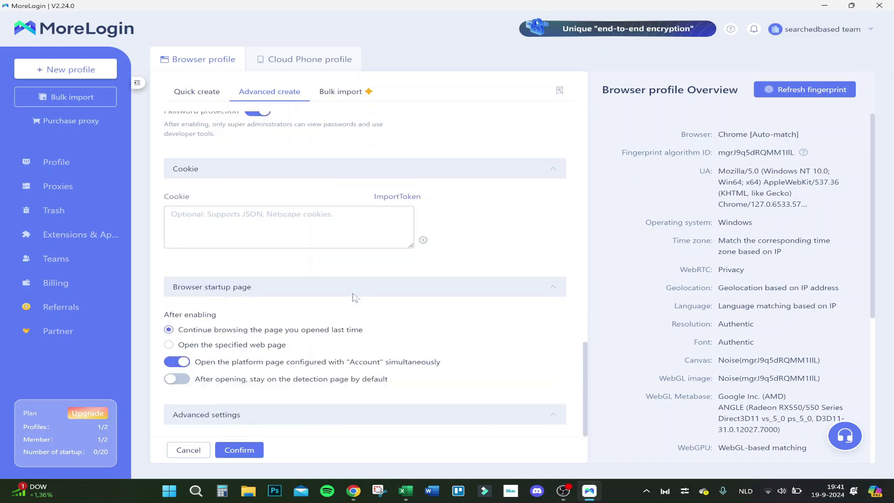
{"action": "scroll", "coordinate": [352, 297], "scroll_direction": "down", "scroll_amount": 5}
{"action": "scroll", "coordinate": [352, 210], "scroll_direction": "down", "scroll_amount": 3}
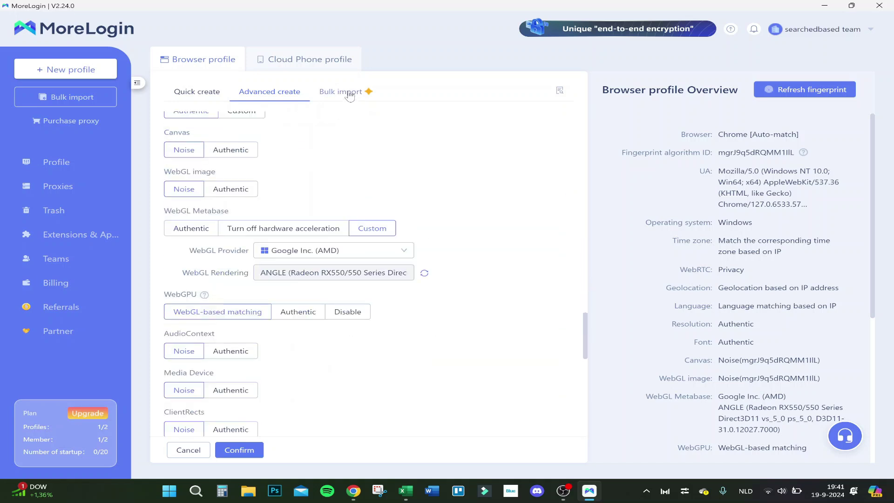
{"action": "left_click", "coordinate": [339, 92]}
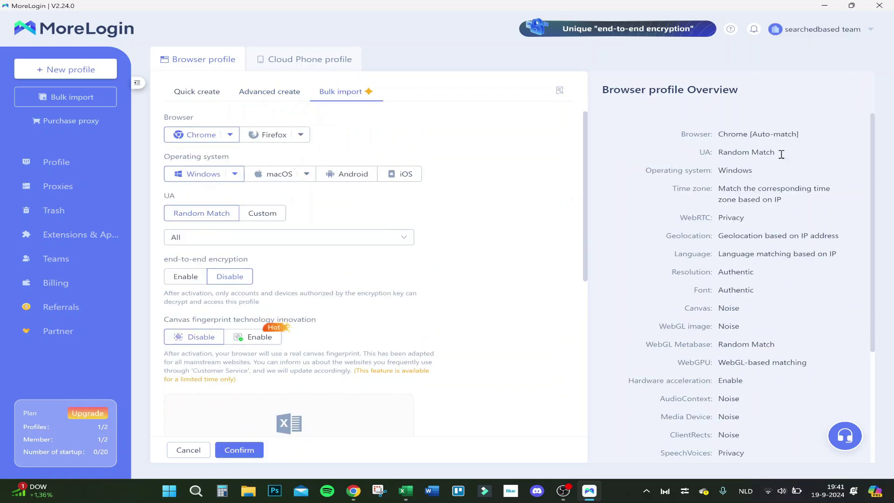
{"action": "scroll", "coordinate": [728, 237], "scroll_direction": "down", "scroll_amount": 5}
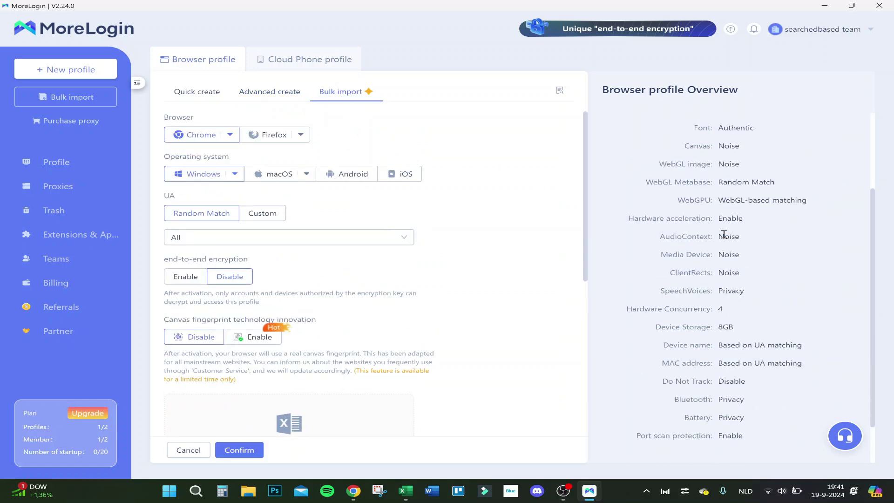
{"action": "scroll", "coordinate": [729, 238], "scroll_direction": "up", "scroll_amount": 5}
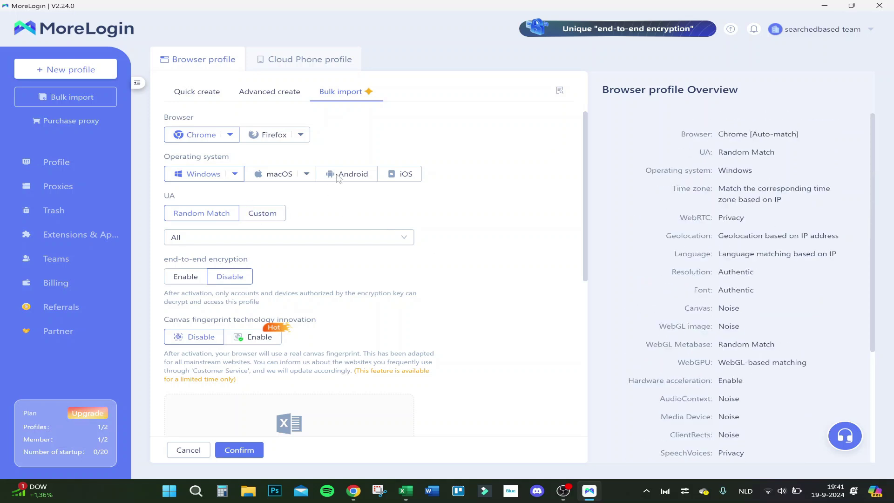
{"action": "scroll", "coordinate": [257, 204], "scroll_direction": "down", "scroll_amount": 5}
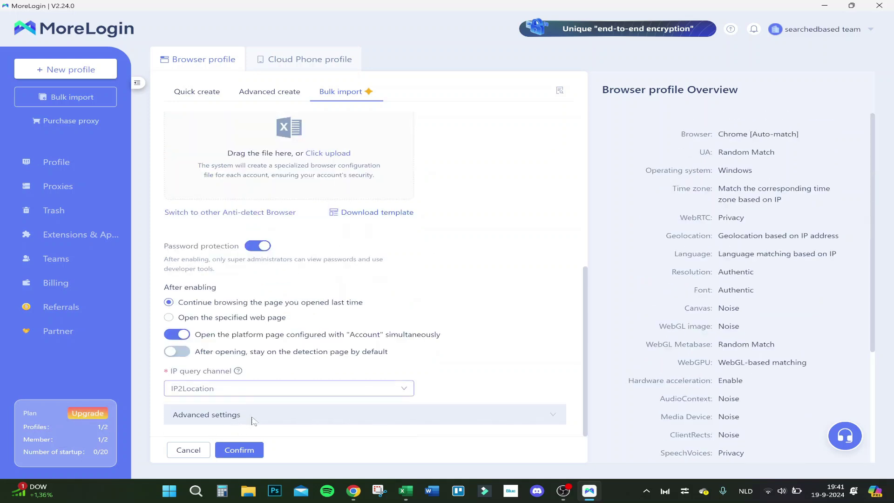
{"action": "scroll", "coordinate": [294, 280], "scroll_direction": "up", "scroll_amount": 5}
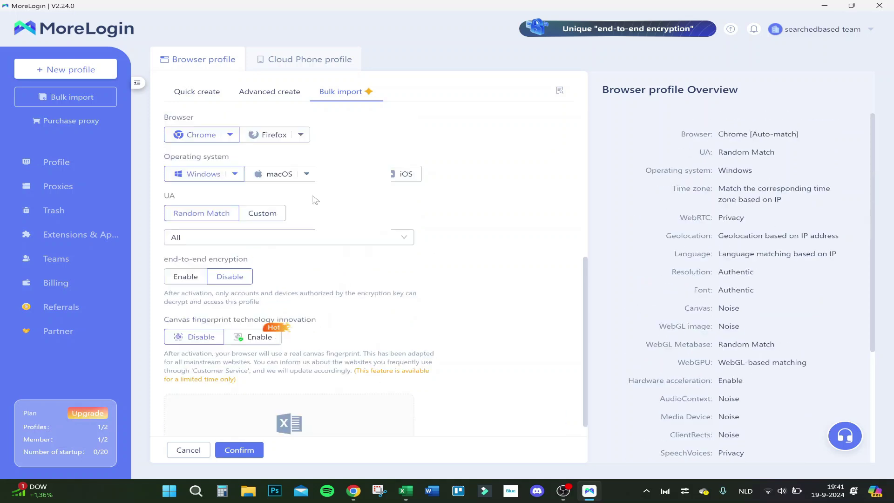
- Check the Cloud Phone profile form, go back to Browser profile, and return to the profile list
{"action": "left_click", "coordinate": [302, 60]}
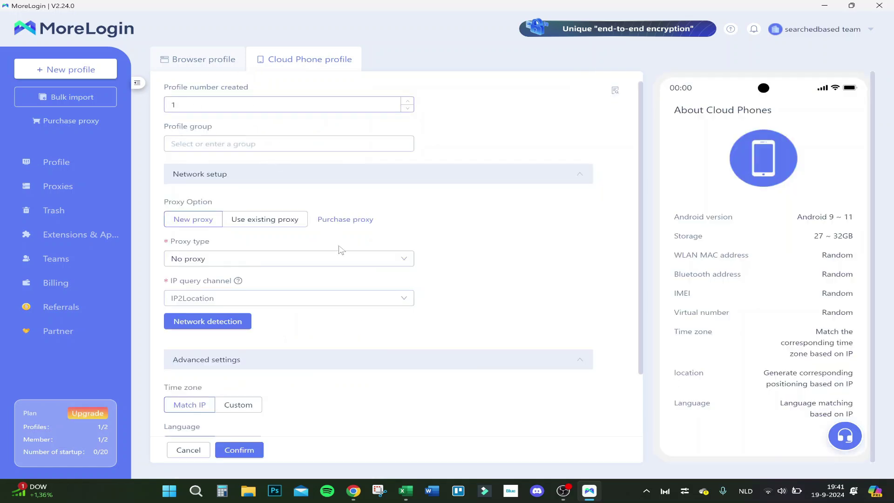
{"action": "scroll", "coordinate": [327, 251], "scroll_direction": "down", "scroll_amount": 2}
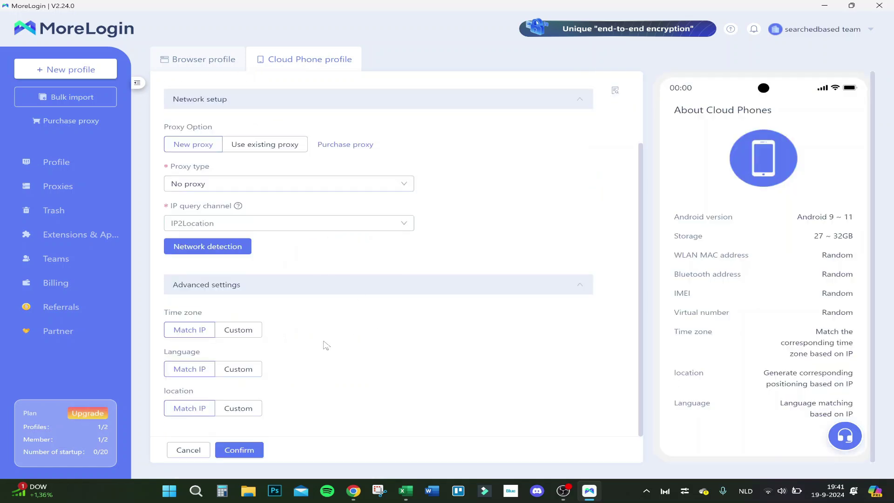
{"action": "scroll", "coordinate": [288, 352], "scroll_direction": "up", "scroll_amount": 2}
{"action": "scroll", "coordinate": [288, 352], "scroll_direction": "up", "scroll_amount": 1}
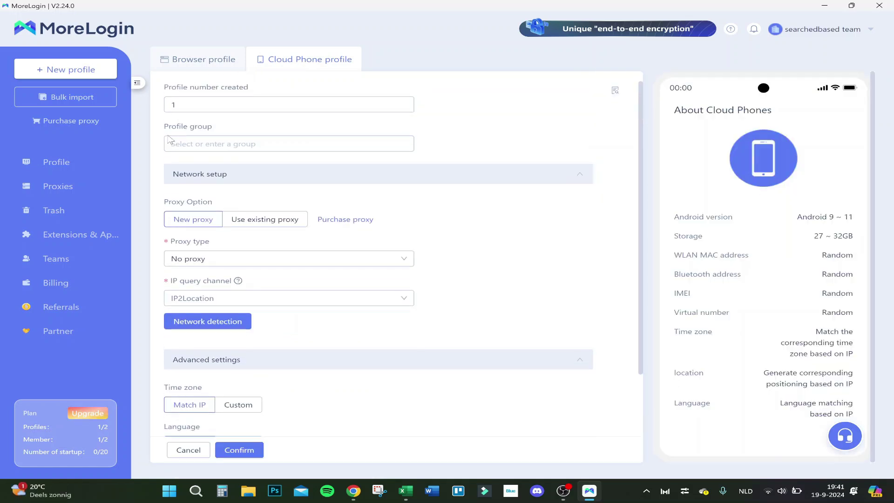
{"action": "left_click", "coordinate": [42, 96]}
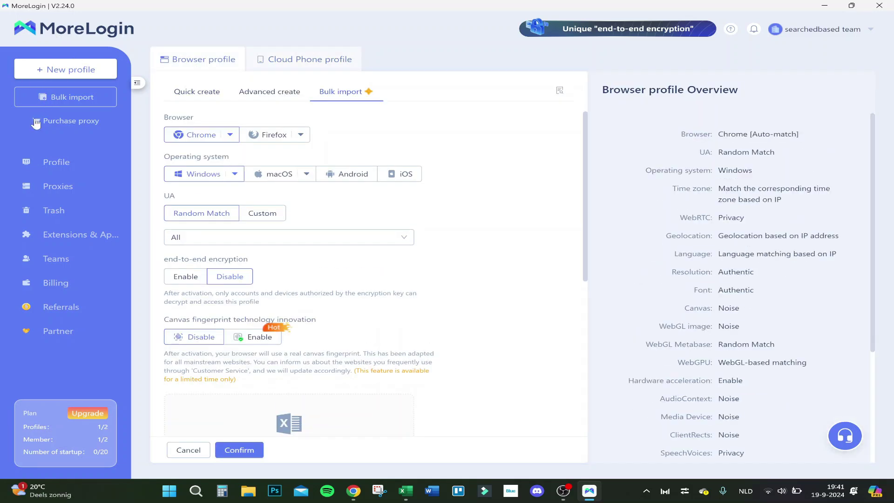
{"action": "left_click", "coordinate": [57, 161]}
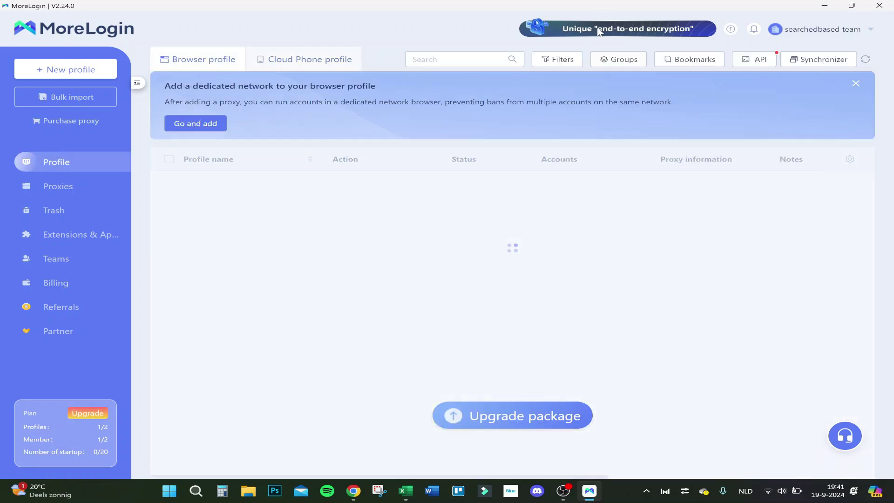
- Open the 'Unique end-to-end encryption' blog article from the header banner
{"action": "left_click", "coordinate": [596, 29]}
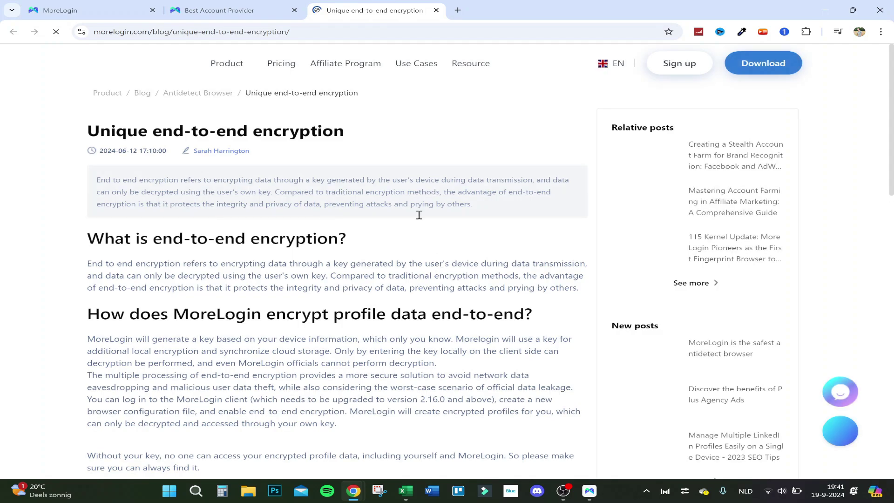
{"action": "scroll", "coordinate": [175, 250], "scroll_direction": "down", "scroll_amount": 2}
{"action": "scroll", "coordinate": [175, 250], "scroll_direction": "down", "scroll_amount": 5}
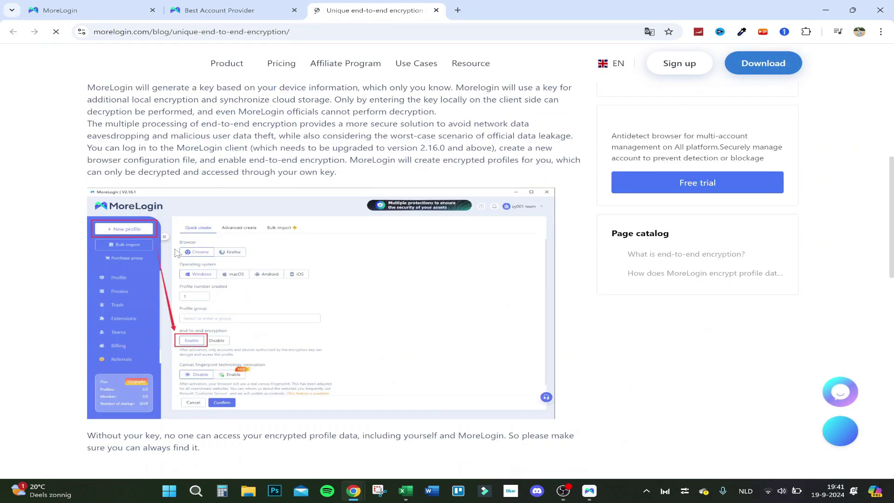
{"action": "scroll", "coordinate": [175, 249], "scroll_direction": "up", "scroll_amount": 5}
{"action": "scroll", "coordinate": [187, 253], "scroll_direction": "down", "scroll_amount": 3}
{"action": "scroll", "coordinate": [187, 253], "scroll_direction": "down", "scroll_amount": 8}
{"action": "scroll", "coordinate": [185, 251], "scroll_direction": "down", "scroll_amount": 4}
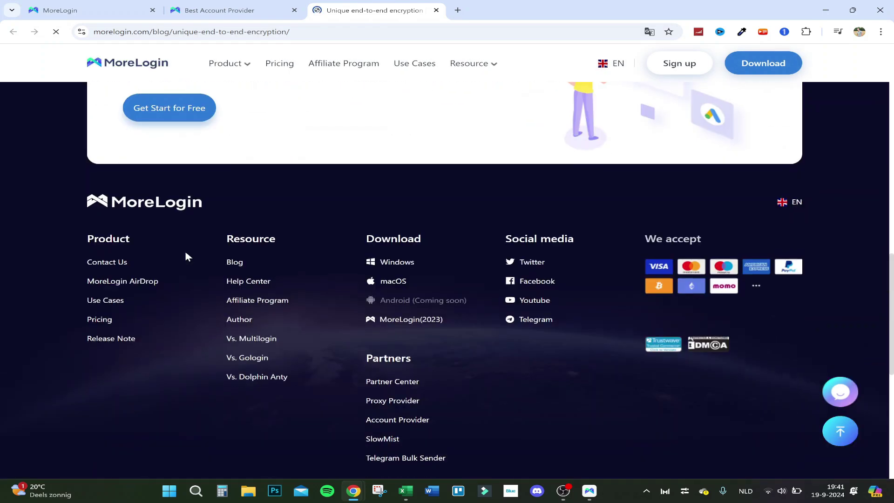
{"action": "scroll", "coordinate": [210, 246], "scroll_direction": "up", "scroll_amount": 4}
{"action": "scroll", "coordinate": [213, 250], "scroll_direction": "up", "scroll_amount": 5}
{"action": "scroll", "coordinate": [212, 250], "scroll_direction": "up", "scroll_amount": 4}
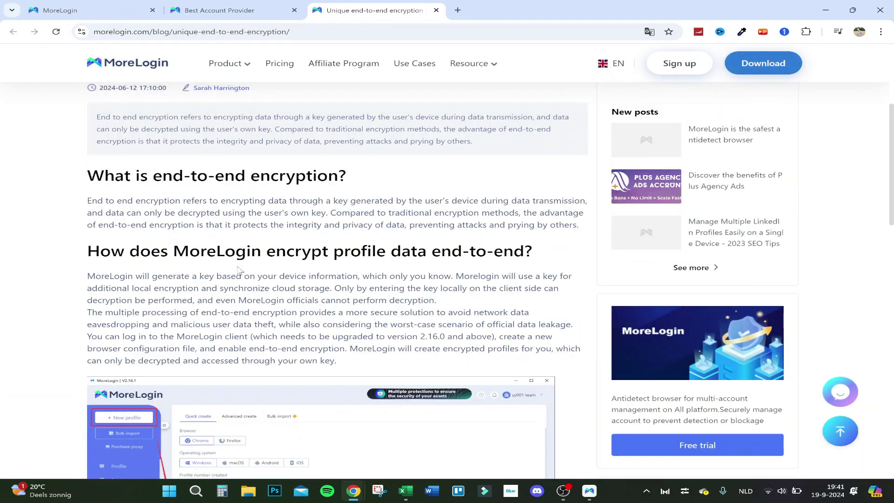
{"action": "scroll", "coordinate": [212, 250], "scroll_direction": "down", "scroll_amount": 2}
{"action": "scroll", "coordinate": [213, 250], "scroll_direction": "down", "scroll_amount": 2}
- Back in the app, view the profile Filters and Groups page, then return to the profile list
{"action": "left_click", "coordinate": [589, 491]}
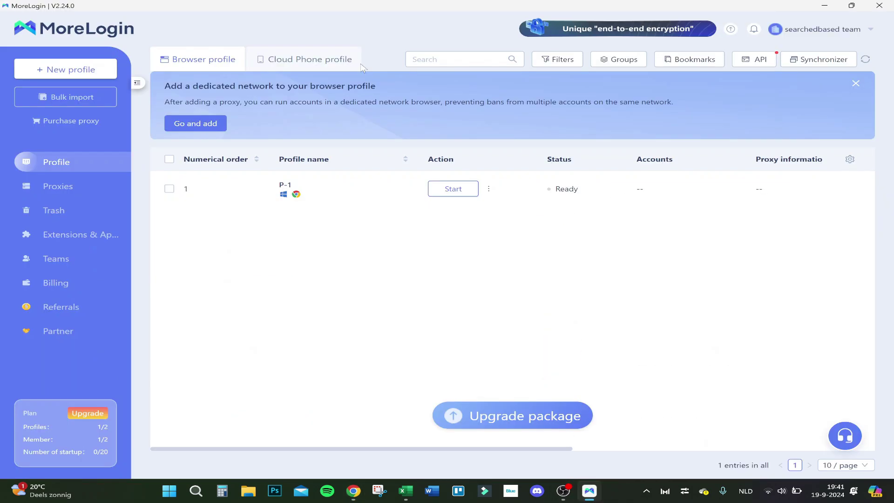
{"action": "left_click", "coordinate": [575, 61]}
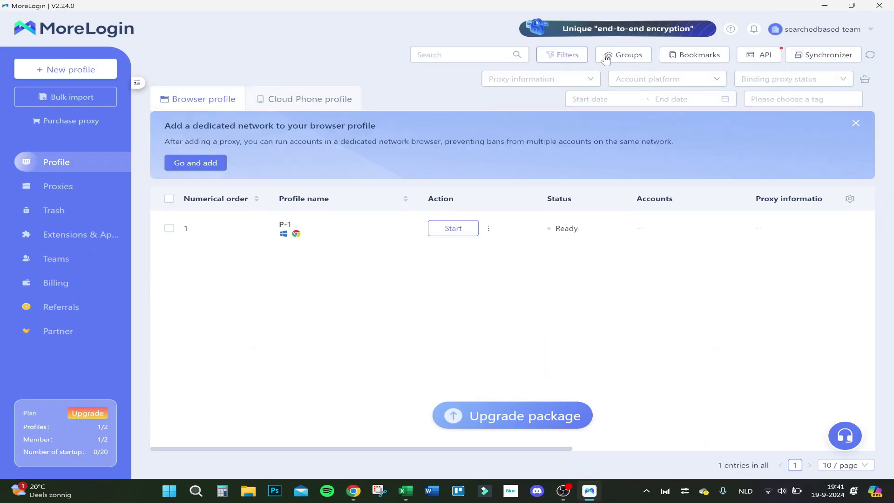
{"action": "left_click", "coordinate": [613, 60]}
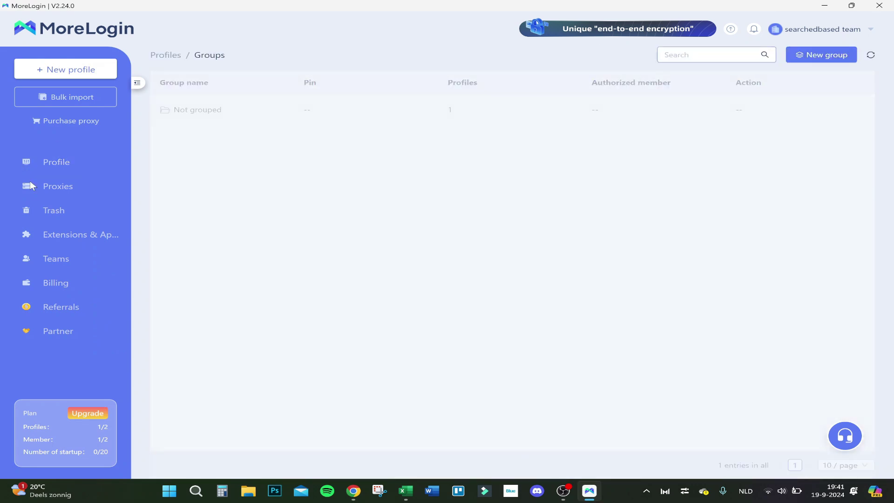
{"action": "left_click", "coordinate": [49, 166]}
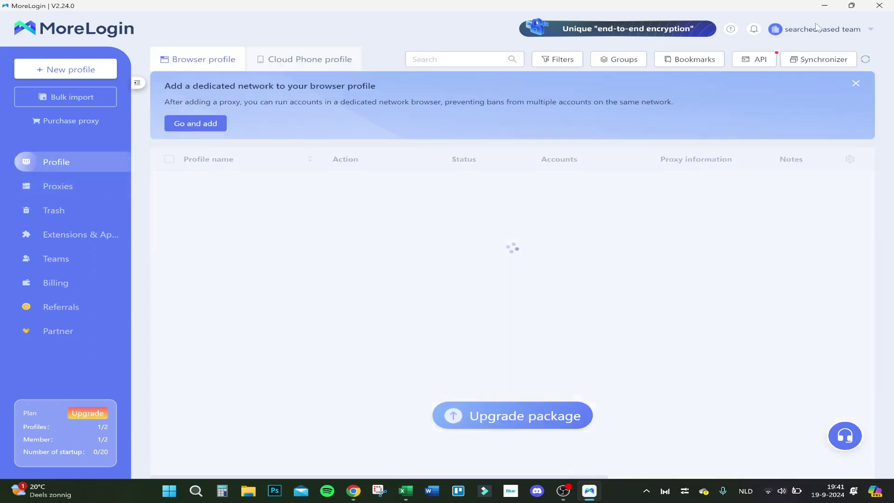
- Reach the Notification settings from the account menu's Settings entry
{"action": "left_click", "coordinate": [817, 29]}
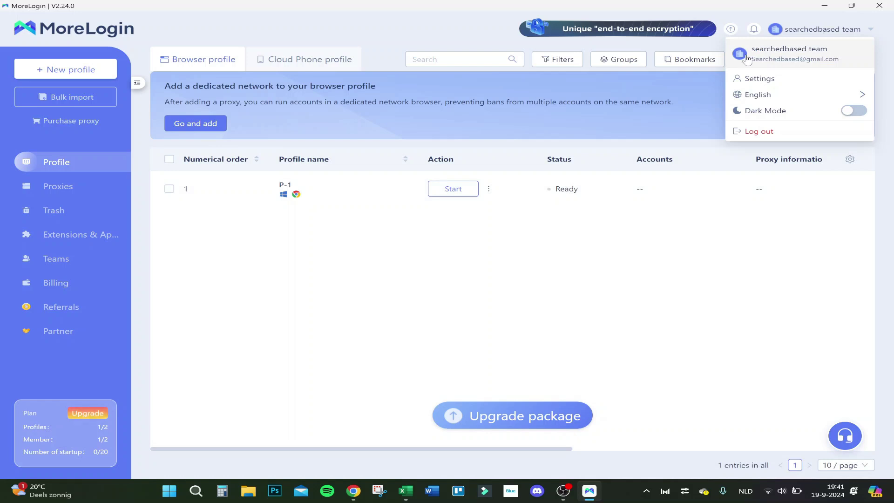
{"action": "left_click", "coordinate": [759, 79]}
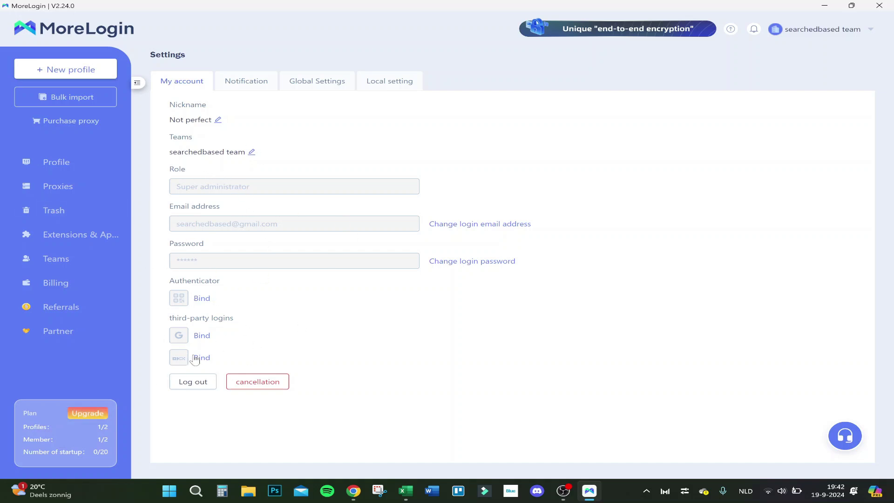
{"action": "left_click", "coordinate": [248, 79]}
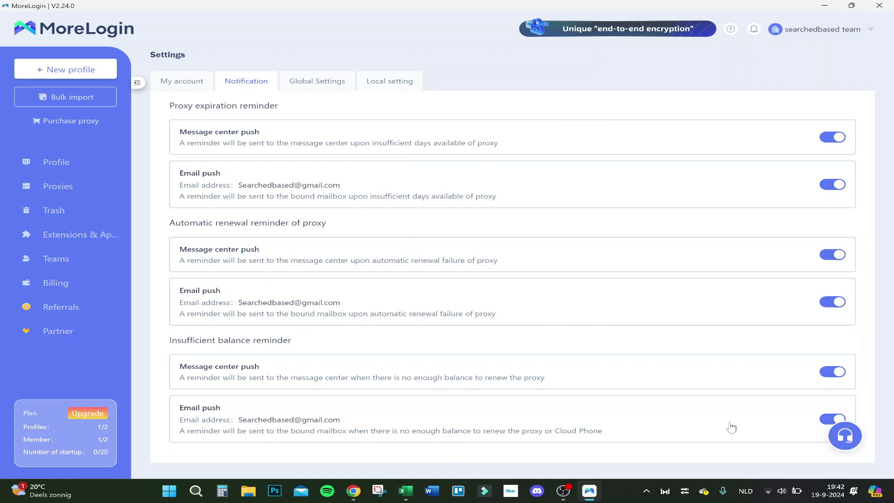
- Switch off all six reminders: proxy expiration, renewal failure and insufficient balance, for message center and email
{"action": "left_click", "coordinate": [830, 303]}
{"action": "left_click", "coordinate": [831, 420]}
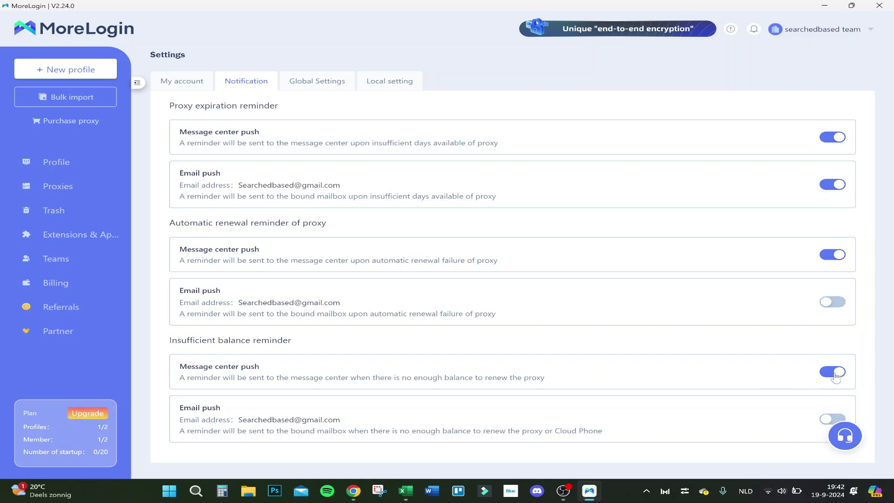
{"action": "left_click", "coordinate": [831, 372]}
{"action": "left_click", "coordinate": [832, 254]}
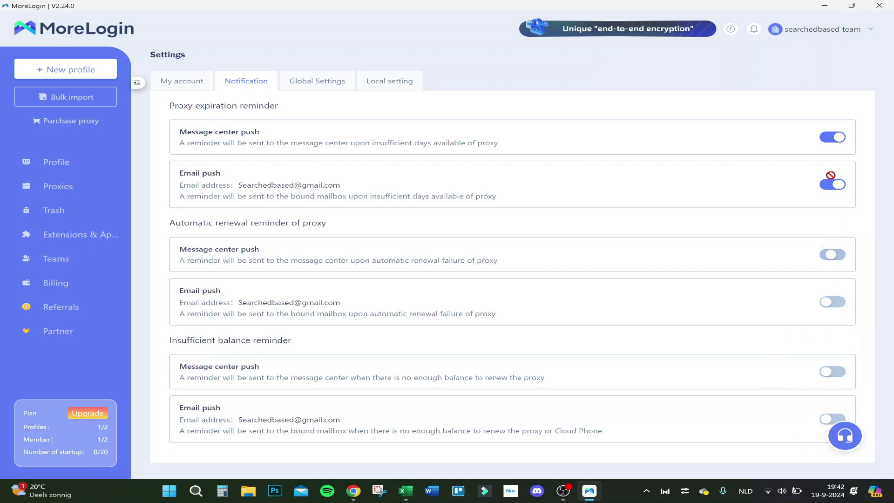
{"action": "left_click", "coordinate": [831, 184]}
{"action": "left_click", "coordinate": [831, 137]}
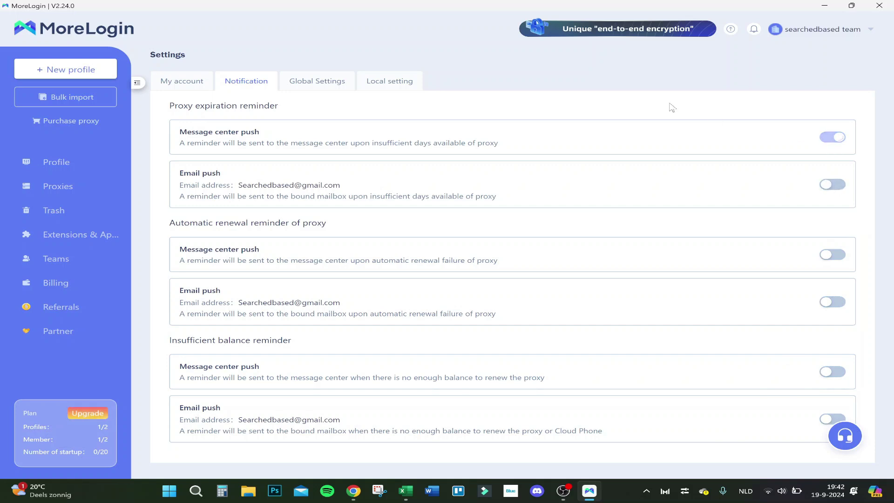
- In Global Settings, step through encryption, data protection, Data Sync, cloud cache and authorization sections
{"action": "left_click", "coordinate": [310, 83]}
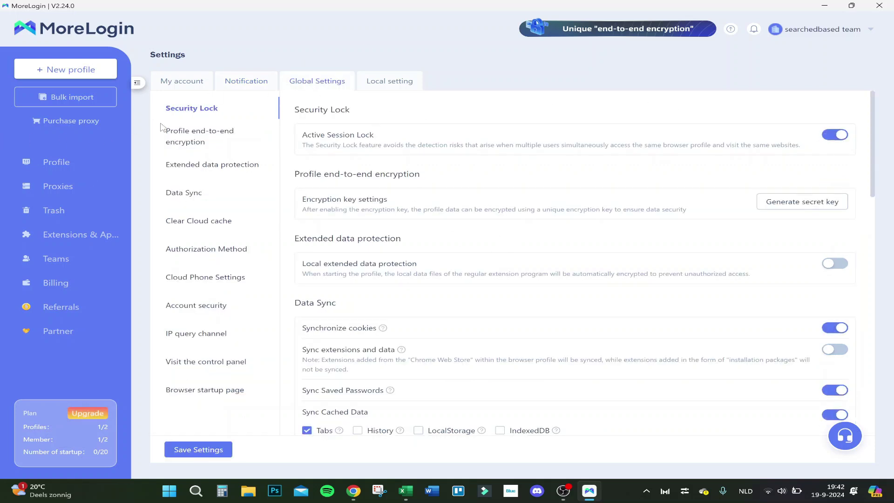
{"action": "left_click", "coordinate": [200, 135]}
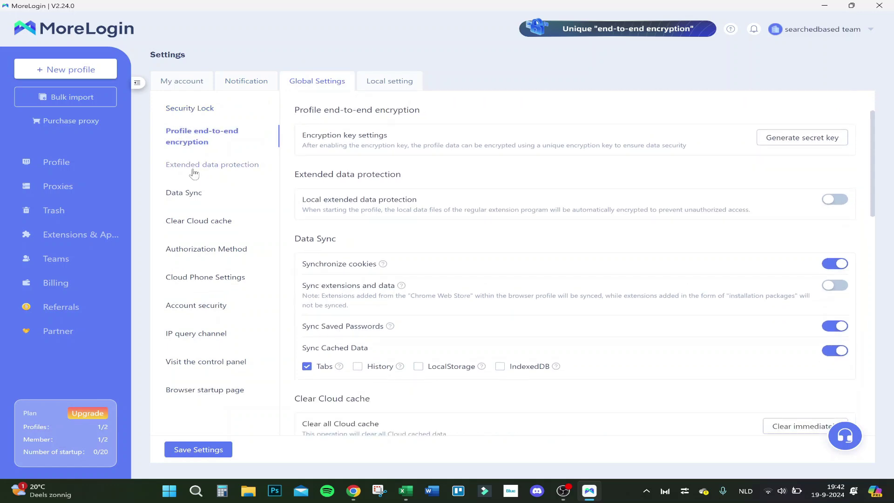
{"action": "left_click", "coordinate": [195, 168]}
{"action": "left_click", "coordinate": [184, 193]}
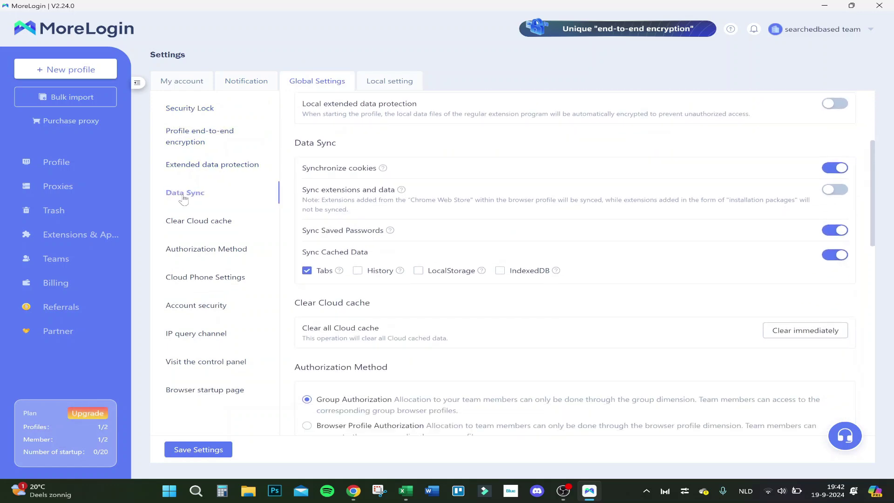
{"action": "left_click", "coordinate": [199, 221]}
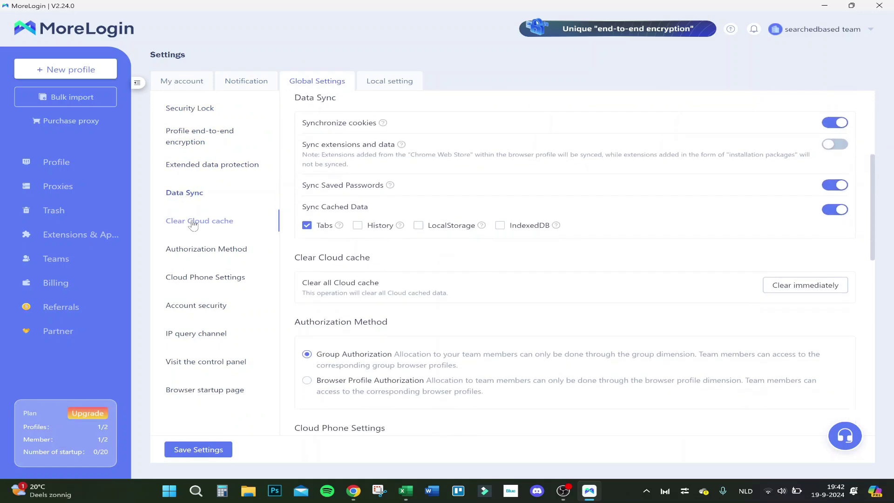
{"action": "left_click", "coordinate": [206, 249]}
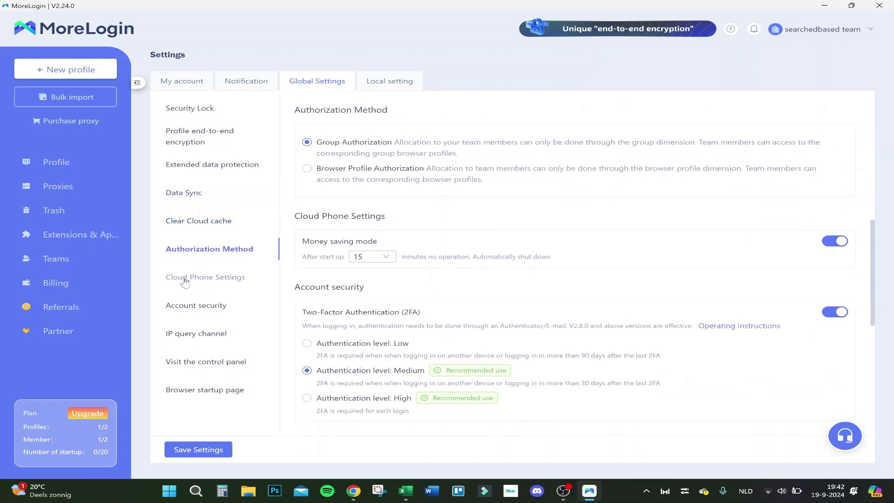
- Continue through Cloud Phone, account security, IP query channel, control panel and browser startup page sections
{"action": "left_click", "coordinate": [204, 277]}
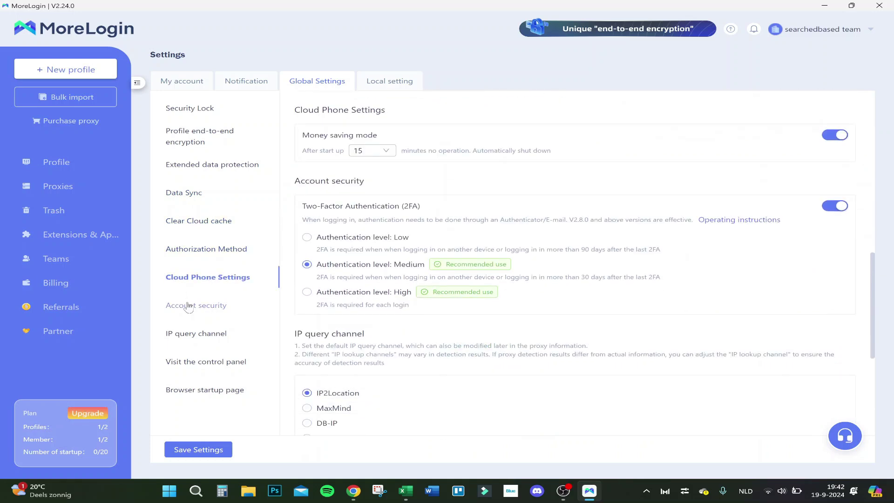
{"action": "left_click", "coordinate": [189, 308]}
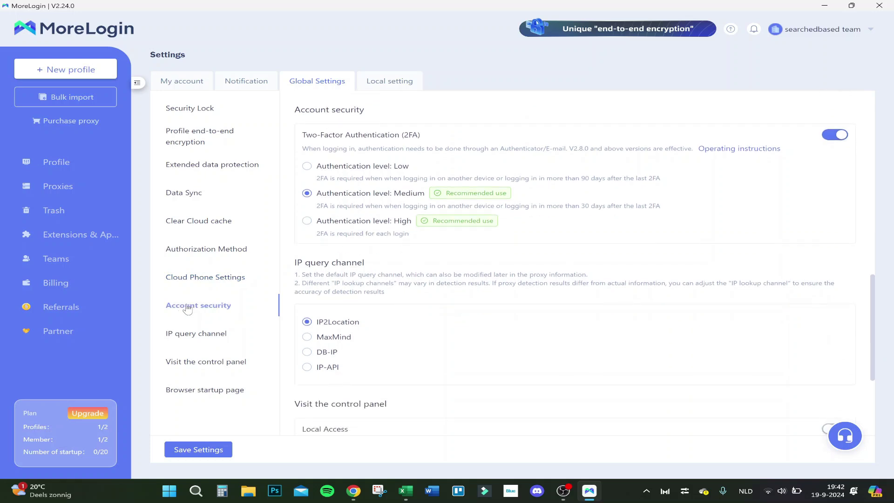
{"action": "left_click", "coordinate": [186, 336]}
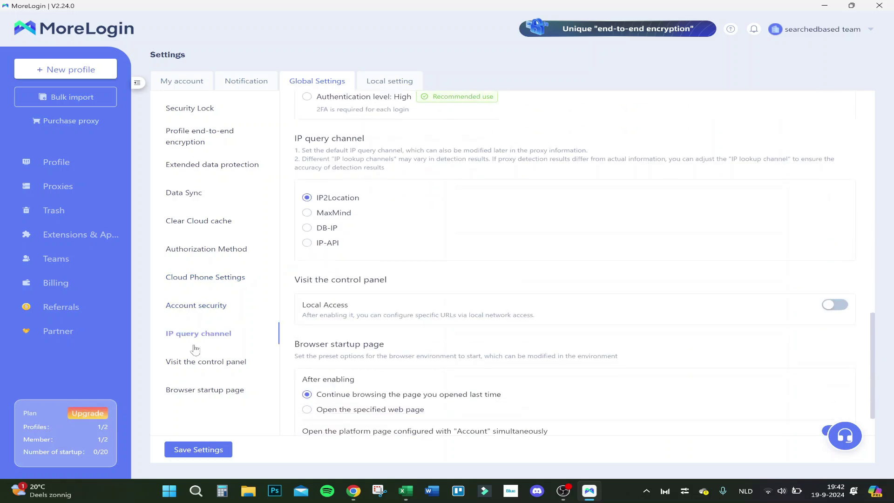
{"action": "left_click", "coordinate": [214, 363]}
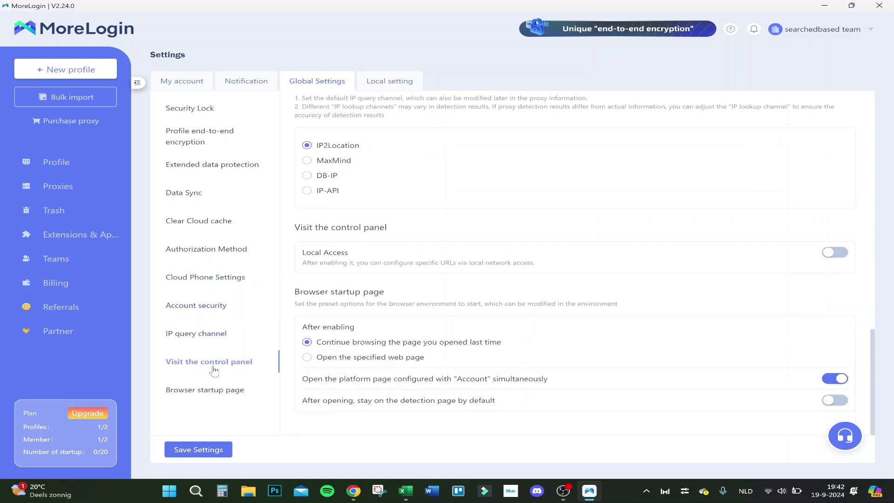
{"action": "left_click", "coordinate": [196, 392]}
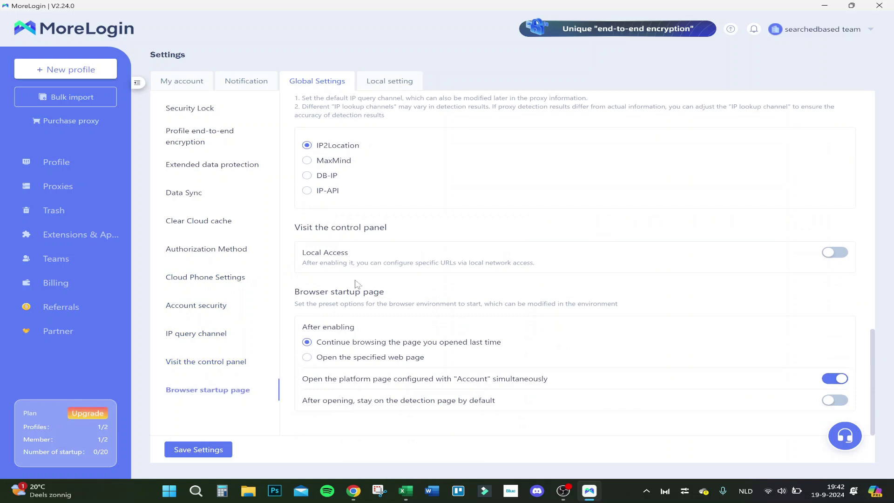
- Look over Local setting and My account, collapse the sidebar, return to profiles with the account menu open
{"action": "left_click", "coordinate": [377, 81]}
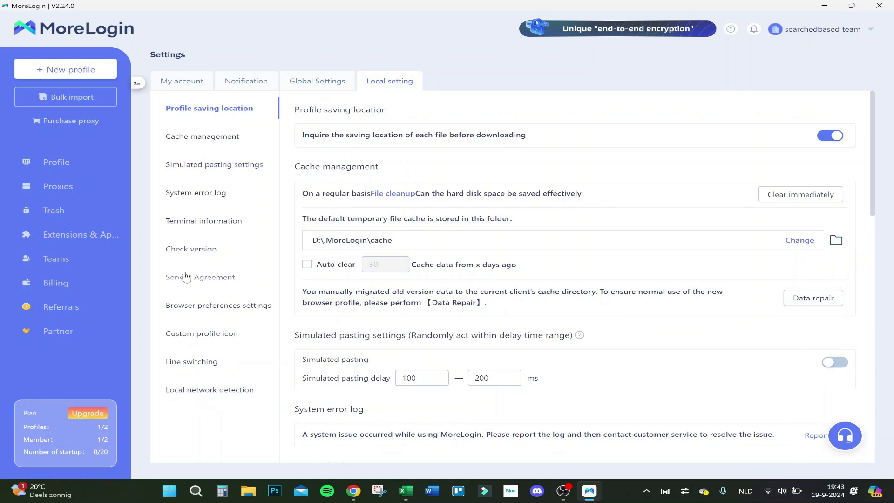
{"action": "left_click", "coordinate": [177, 82]}
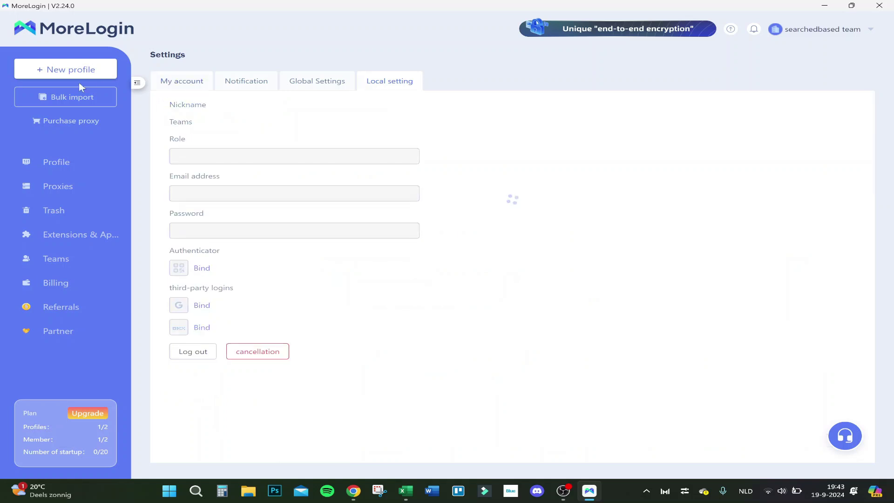
{"action": "left_click", "coordinate": [137, 83]}
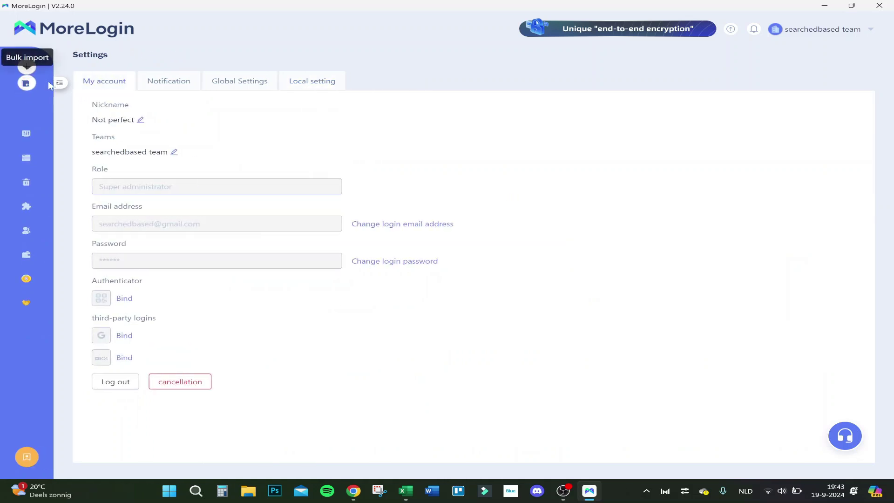
{"action": "left_click", "coordinate": [27, 134]}
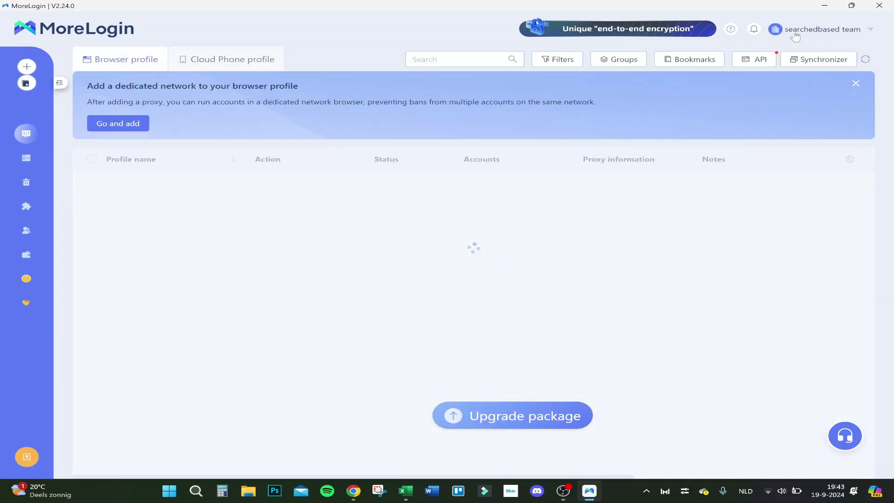
{"action": "left_click", "coordinate": [817, 29]}
{"action": "mouse_move", "coordinate": [796, 95]}
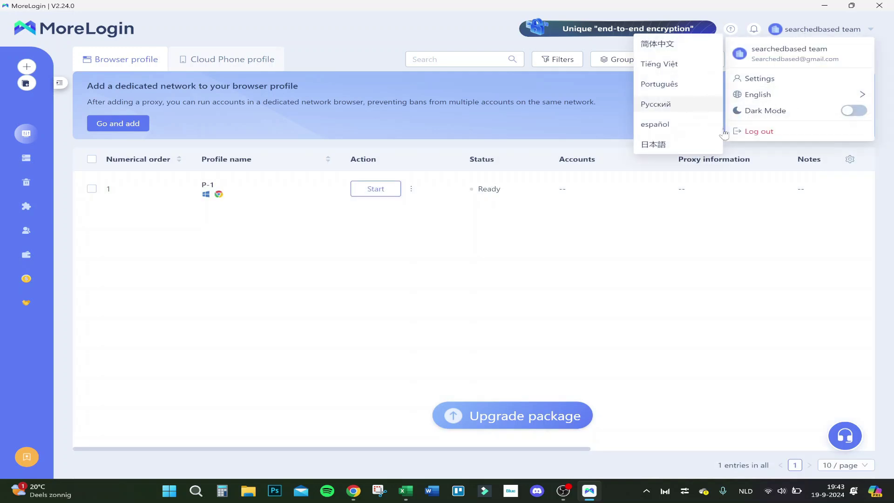
- Switch the app to Dark Mode and view the Proxies page and profile list in it
{"action": "left_click", "coordinate": [853, 112]}
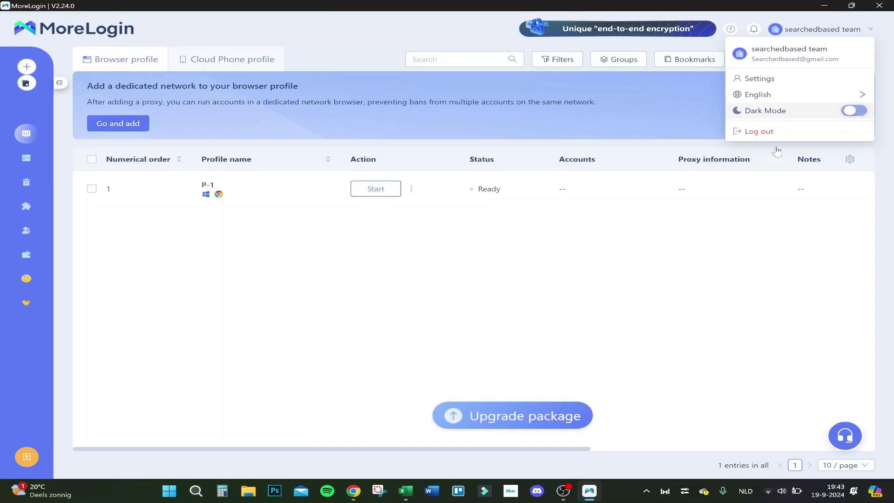
{"action": "left_click", "coordinate": [849, 112]}
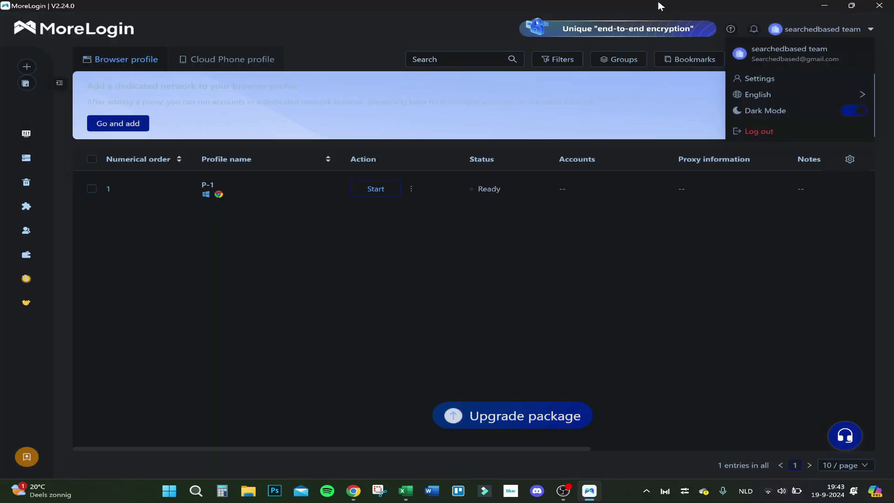
{"action": "left_click", "coordinate": [216, 197]}
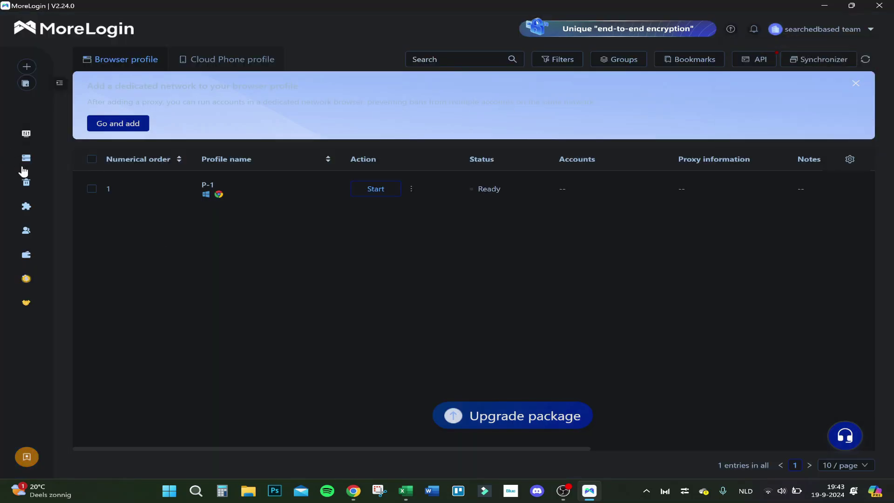
{"action": "left_click", "coordinate": [26, 182]}
{"action": "left_click", "coordinate": [26, 133]}
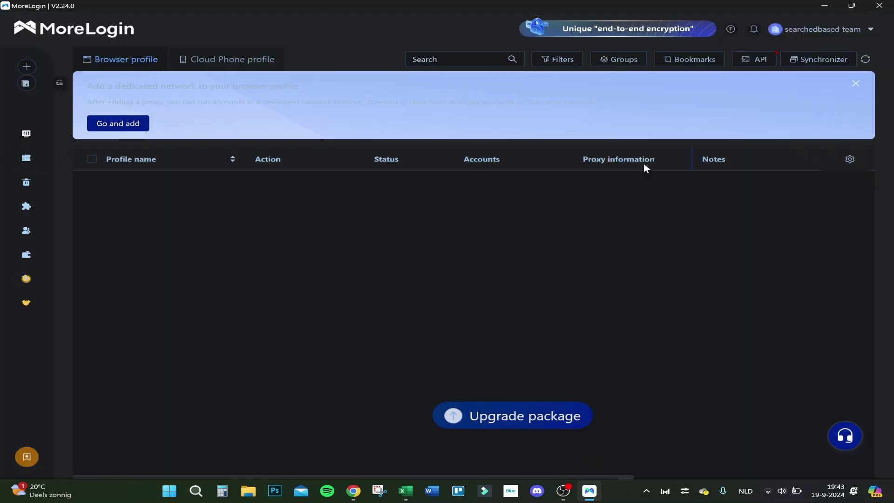
- Switch the app back to the light theme from the account menu
{"action": "left_click", "coordinate": [851, 28]}
{"action": "mouse_move", "coordinate": [821, 28]}
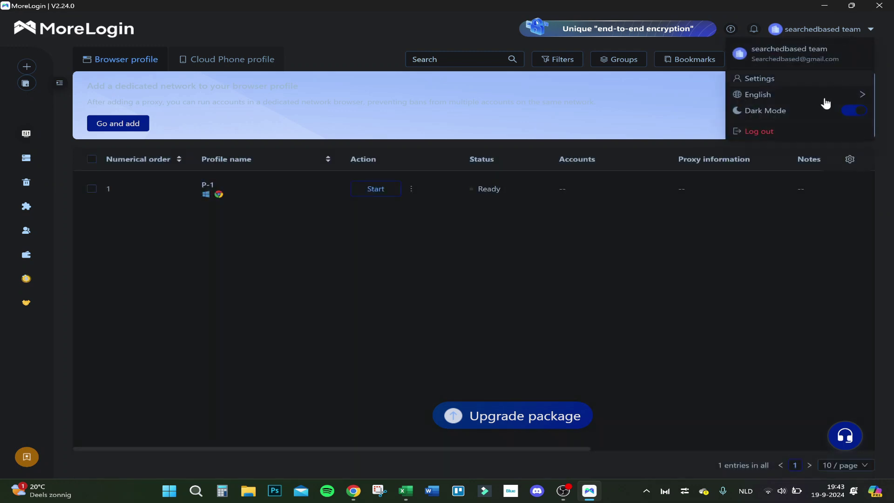
{"action": "left_click", "coordinate": [869, 112]}
{"action": "left_click", "coordinate": [853, 111]}
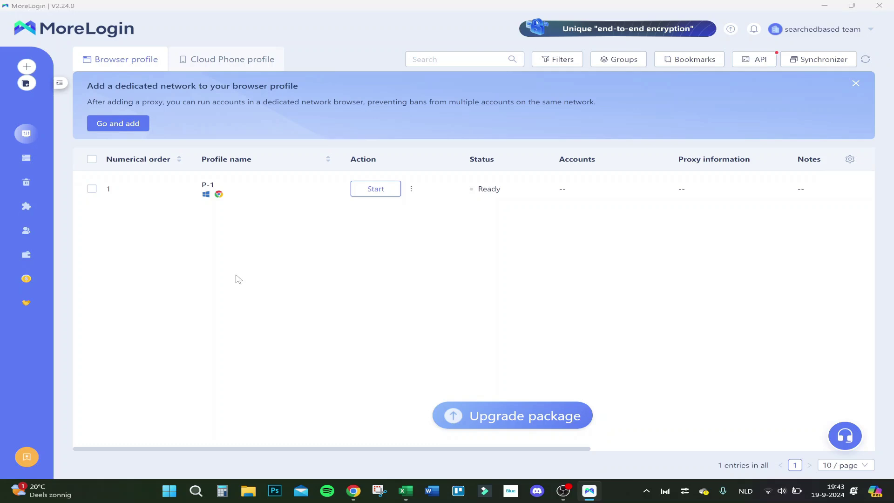
- Bring the Chrome morelogin.com window forward and go to its Pricing page
{"action": "key", "text": "alt+Tab"}
{"action": "key", "text": "Tab"}
{"action": "key", "text": "Tab"}
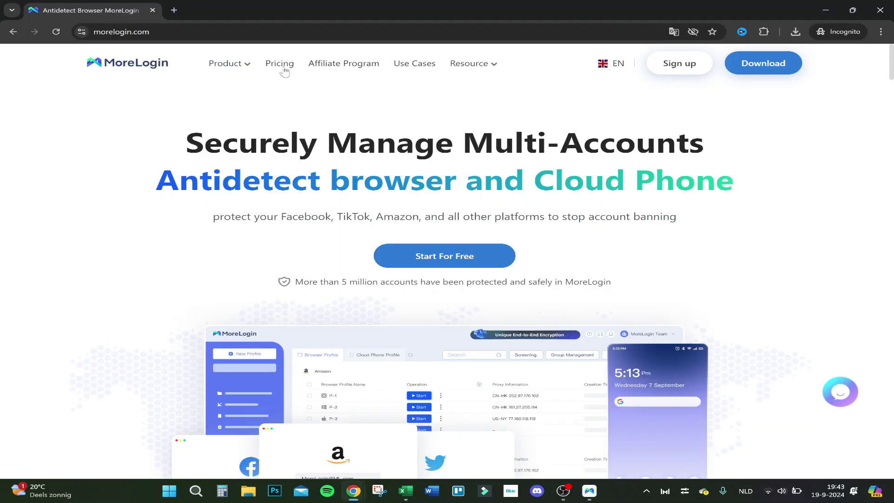
{"action": "left_click", "coordinate": [279, 63]}
{"action": "scroll", "coordinate": [339, 194], "scroll_direction": "down", "scroll_amount": 2}
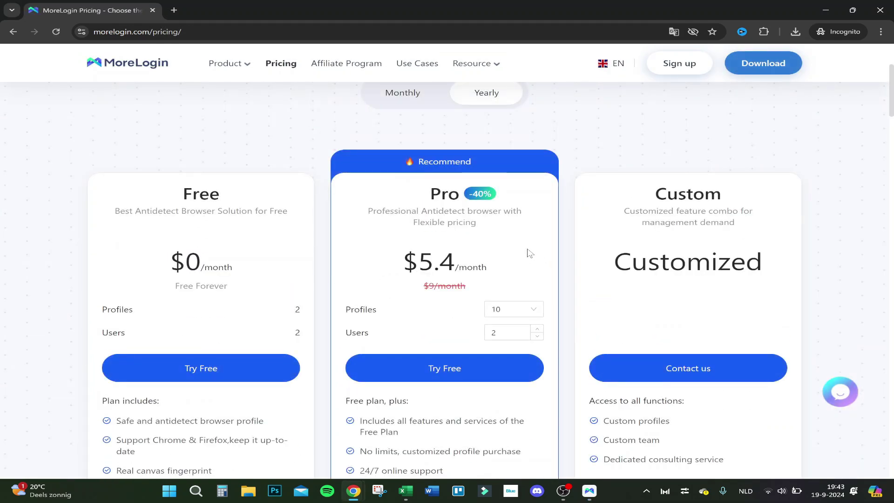
{"action": "scroll", "coordinate": [528, 253], "scroll_direction": "down", "scroll_amount": 1}
- Set the Pro plan calculator to 150 profiles, then 20 profiles
{"action": "left_click_drag", "start_coordinate": [426, 232], "coordinate": [466, 235]}
{"action": "left_click", "coordinate": [525, 241]}
{"action": "left_click", "coordinate": [513, 259]}
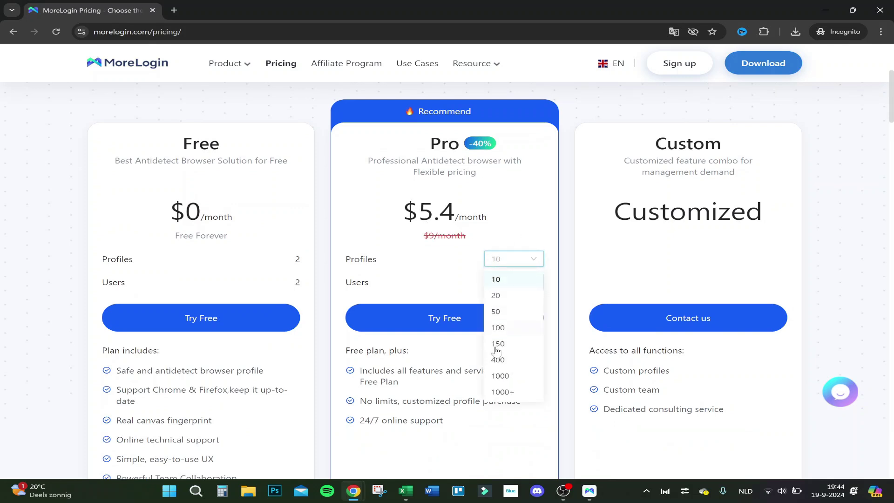
{"action": "left_click", "coordinate": [498, 343]}
{"action": "left_click", "coordinate": [513, 259]}
{"action": "left_click", "coordinate": [497, 295]}
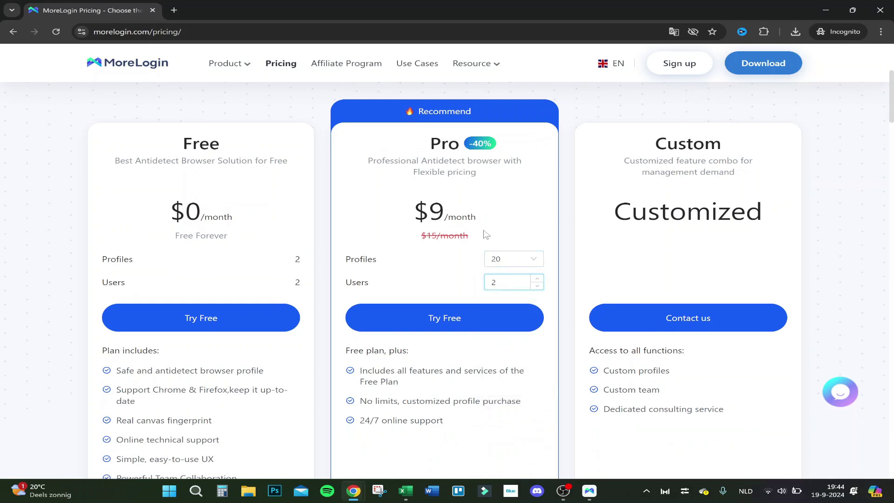
- Raise the Pro plan user count to 5 and check the resulting price details
{"action": "left_click", "coordinate": [537, 279]}
{"action": "double_click", "coordinate": [537, 279]}
{"action": "double_click", "coordinate": [543, 257]}
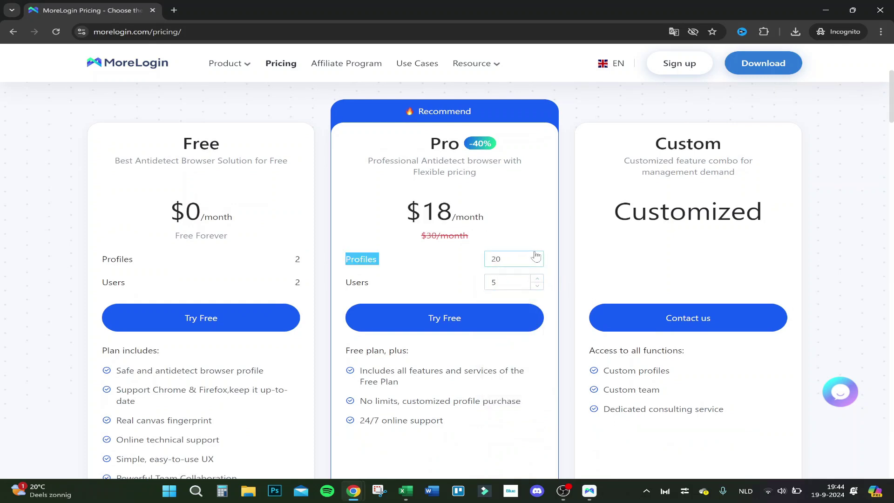
{"action": "left_click", "coordinate": [744, 230]}
{"action": "scroll", "coordinate": [698, 210], "scroll_direction": "down", "scroll_amount": 2}
{"action": "scroll", "coordinate": [685, 196], "scroll_direction": "up", "scroll_amount": 2}
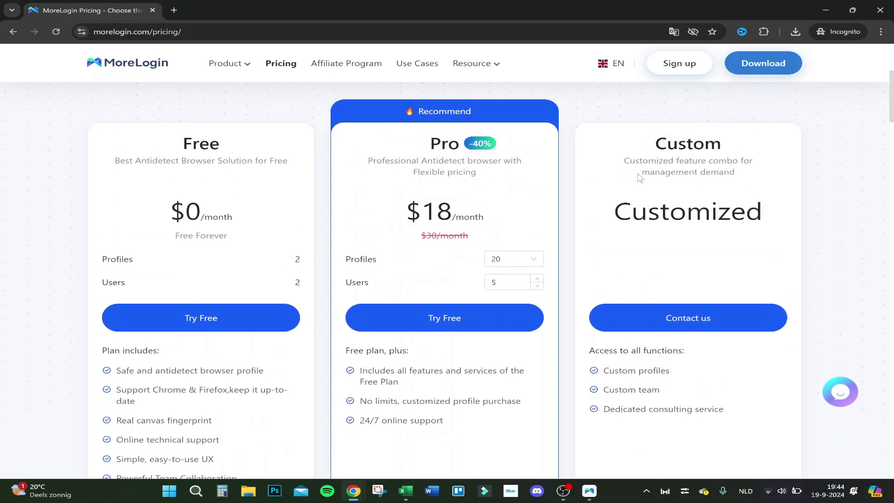
{"action": "left_click_drag", "start_coordinate": [639, 179], "coordinate": [785, 192]}
{"action": "left_click", "coordinate": [598, 209]}
{"action": "left_click_drag", "start_coordinate": [598, 209], "coordinate": [837, 215]}
{"action": "left_click", "coordinate": [789, 245]}
- Choose 1000+ profiles and try user counts of 1000 and 2
{"action": "left_click", "coordinate": [493, 258]}
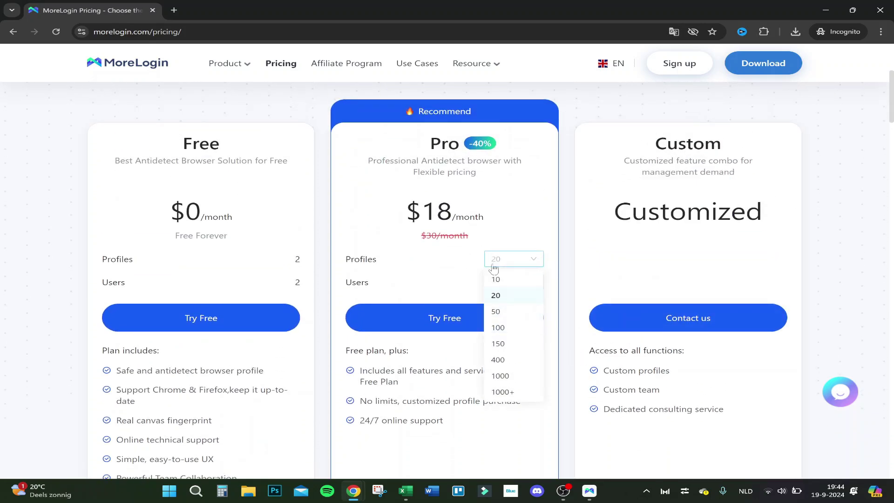
{"action": "left_click", "coordinate": [500, 391]}
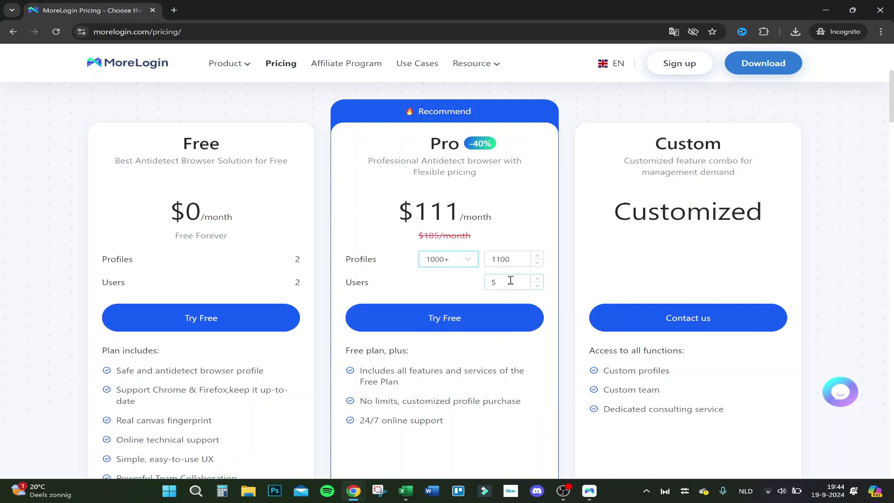
{"action": "double_click", "coordinate": [499, 281]}
{"action": "type", "text": "000"}
{"action": "left_click", "coordinate": [415, 189]}
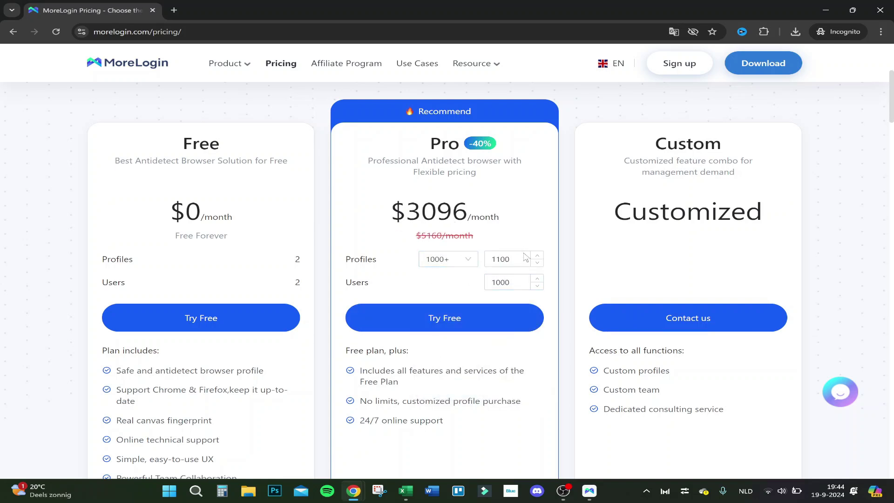
{"action": "double_click", "coordinate": [504, 282]}
{"action": "type", "text": "1"}
{"action": "type", "text": "2"}
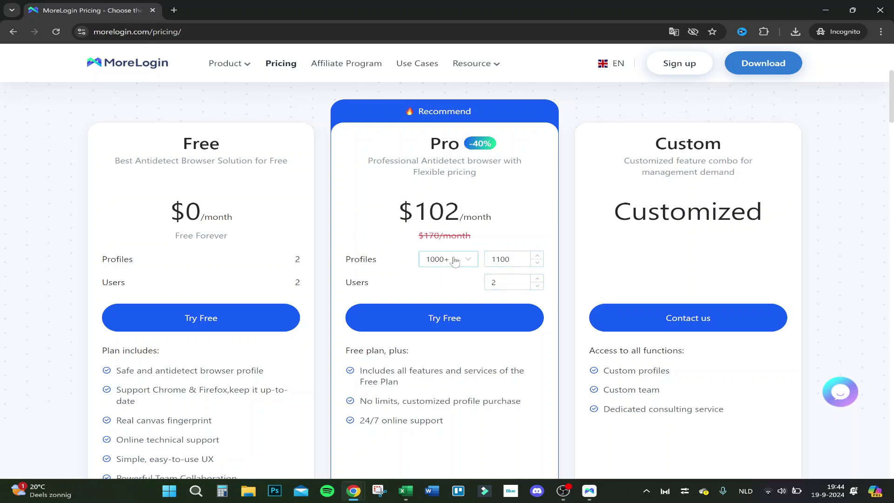
- Reset the Pro plan to 10 profiles and switch to monthly billing showing $9/month
{"action": "left_click", "coordinate": [448, 259]}
{"action": "left_click", "coordinate": [431, 278]}
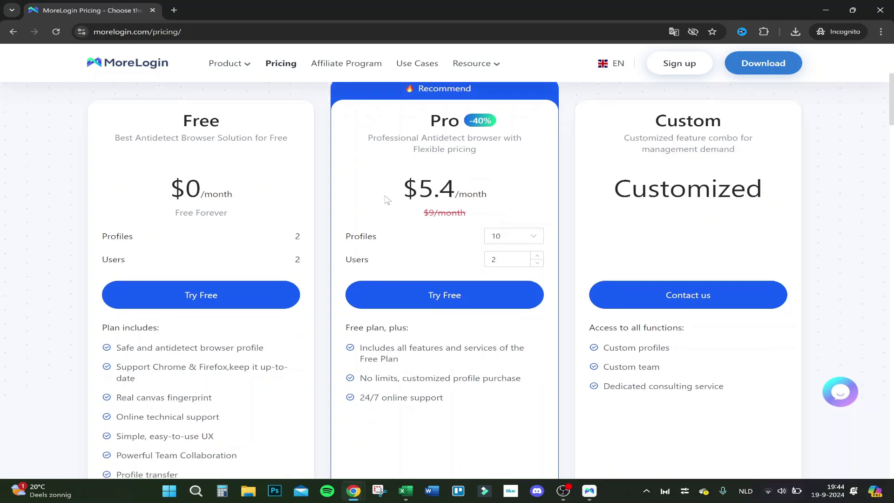
{"action": "scroll", "coordinate": [386, 200], "scroll_direction": "down", "scroll_amount": 3}
{"action": "scroll", "coordinate": [386, 200], "scroll_direction": "up", "scroll_amount": 5}
{"action": "scroll", "coordinate": [381, 197], "scroll_direction": "up", "scroll_amount": 1}
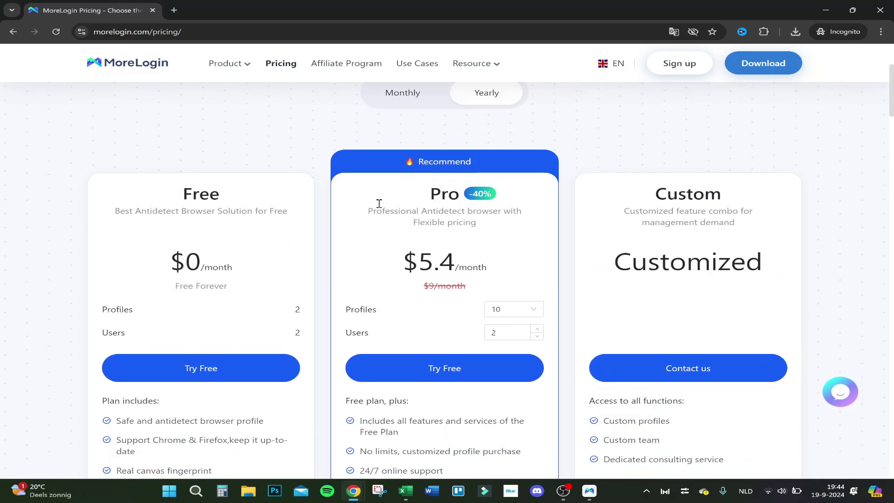
{"action": "left_click", "coordinate": [402, 93]}
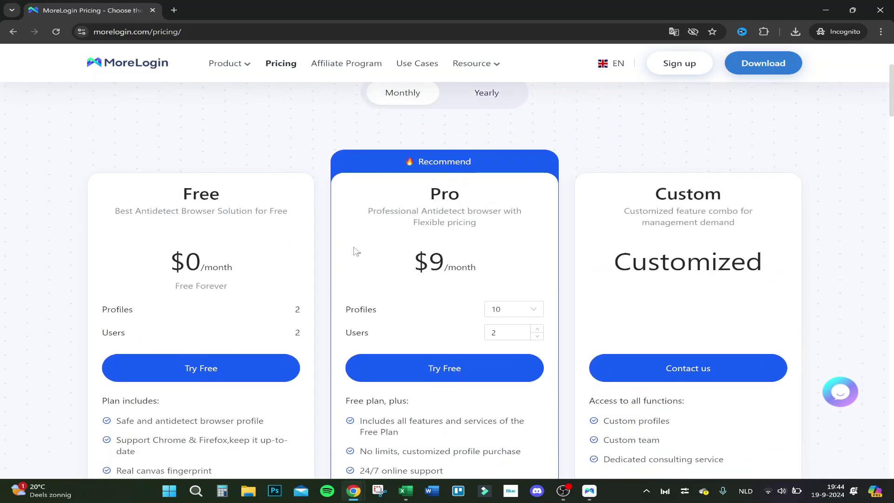